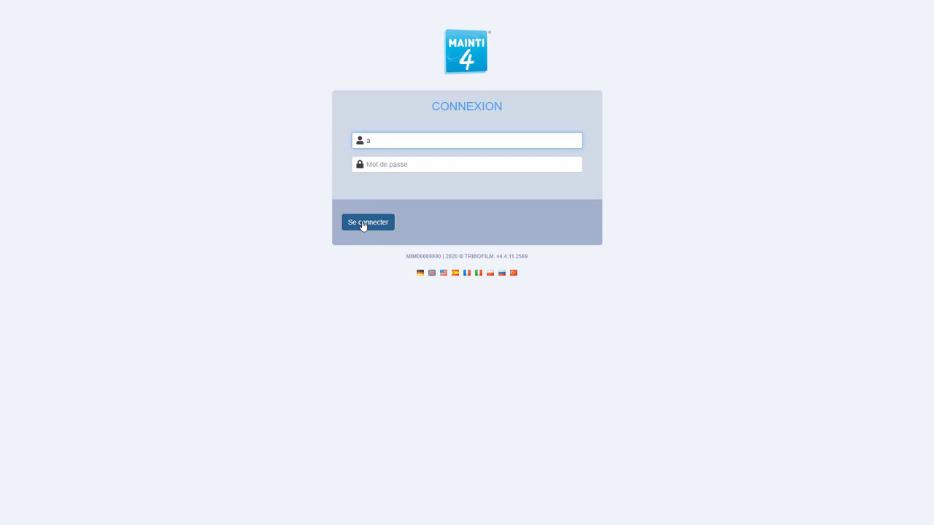
# Step: Log in to the application and open the form for creating a new profile in the administration section
pyautogui.click(365, 224)
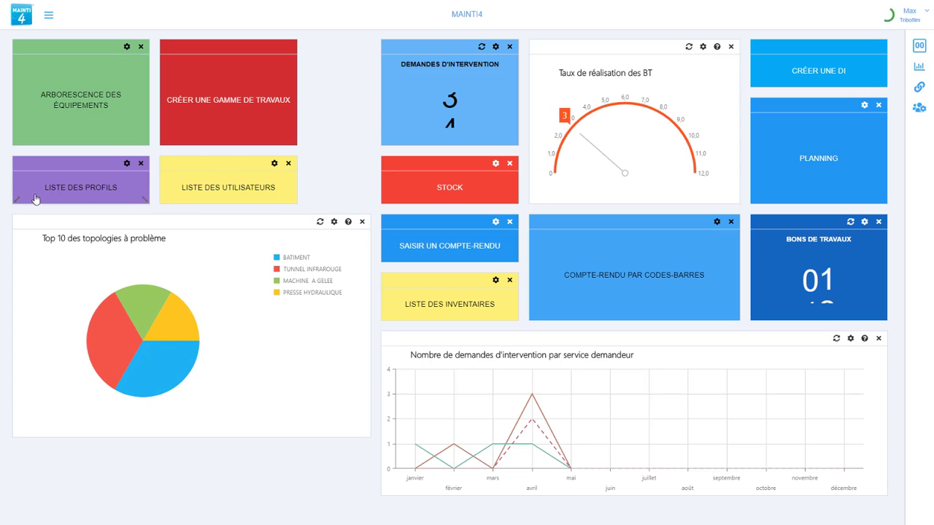
pyautogui.click(45, 20)
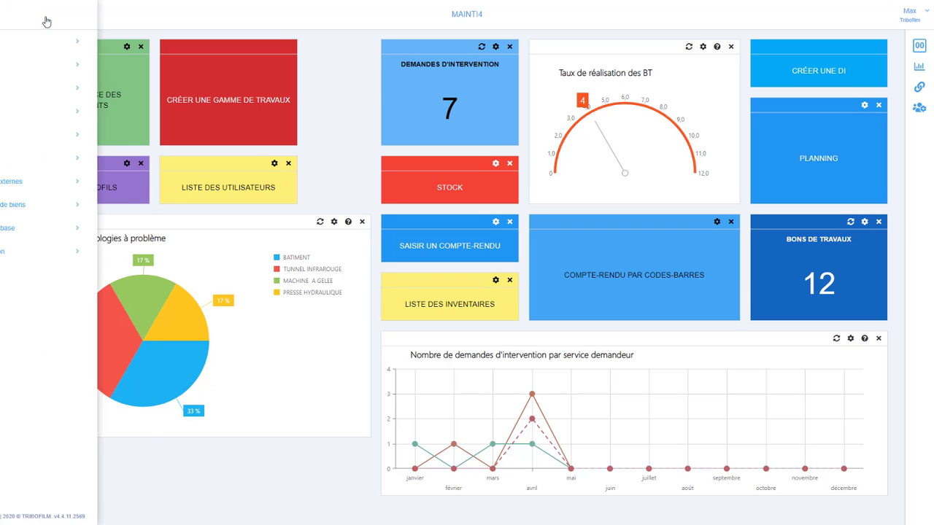
pyautogui.click(37, 250)
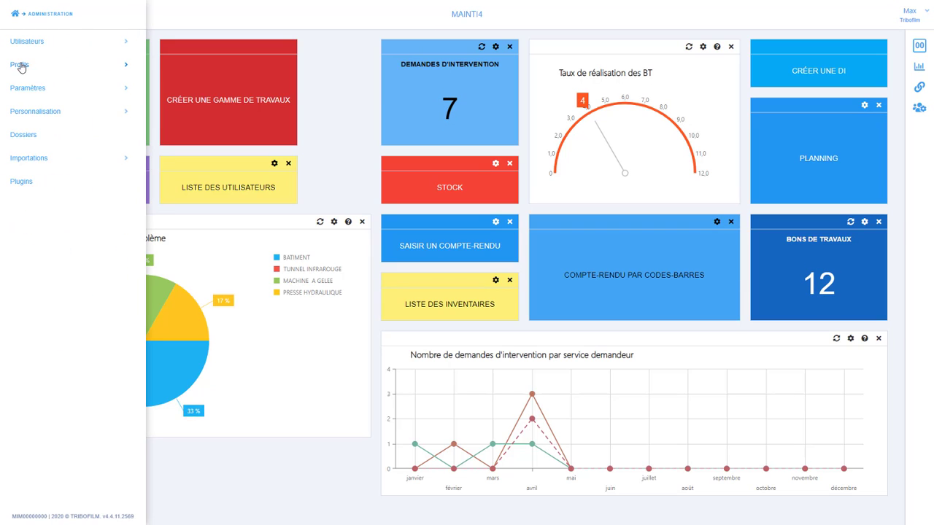
pyautogui.click(20, 67)
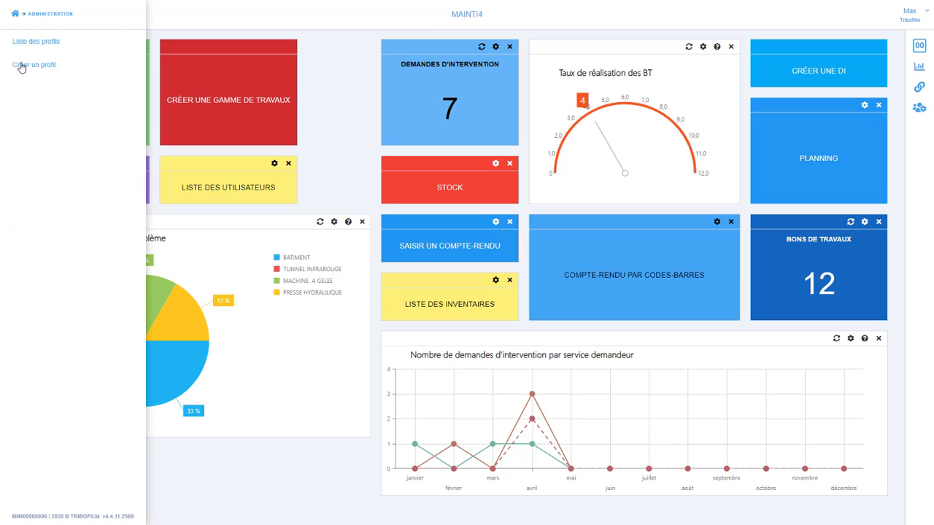
pyautogui.click(42, 12)
pyautogui.click(24, 41)
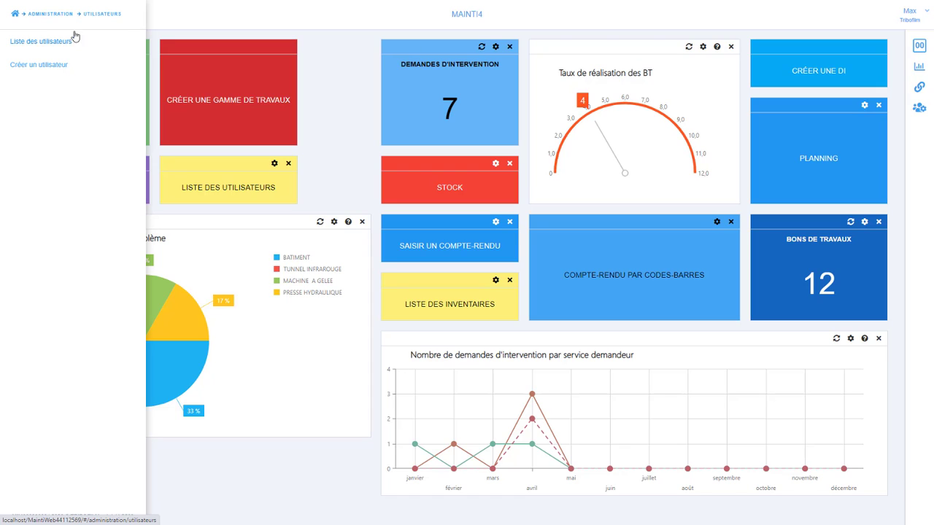
pyautogui.click(61, 16)
pyautogui.click(37, 68)
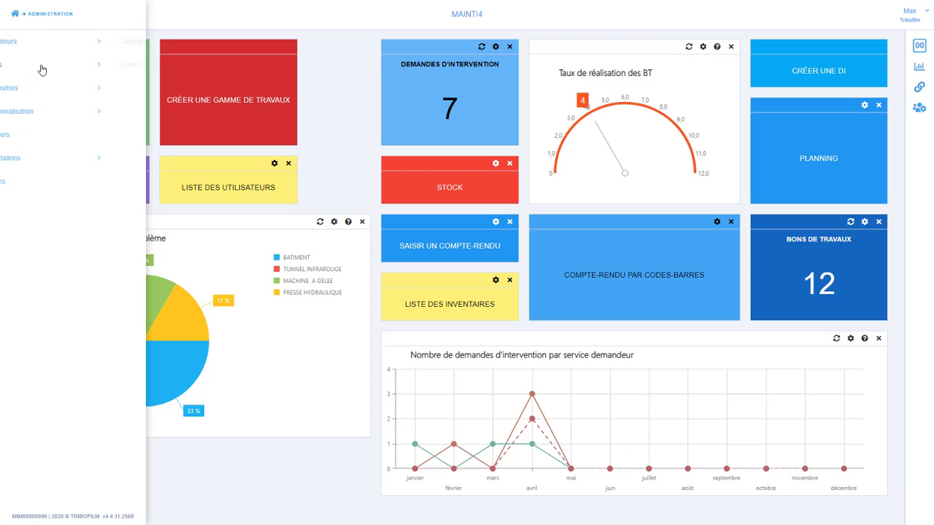
pyautogui.click(61, 67)
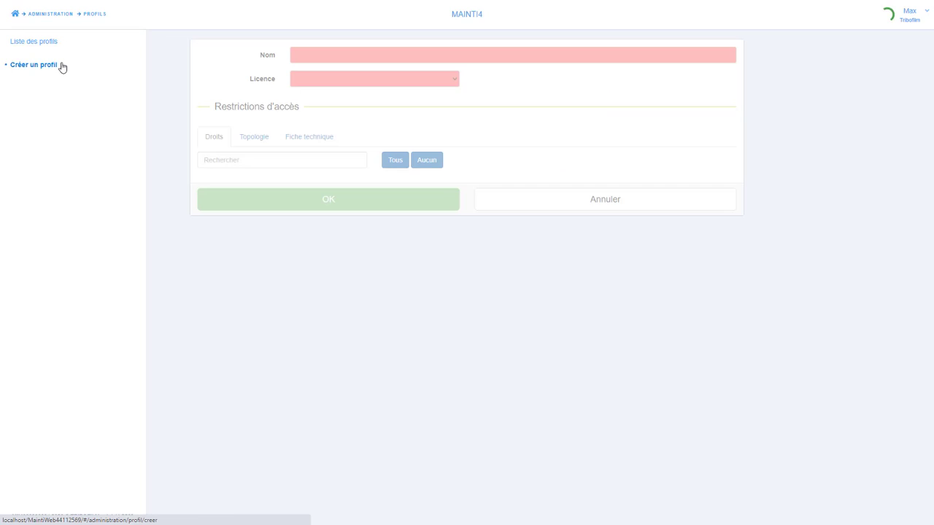
# Step: Name the new profile DEMANDEUR2 and assign it the Standard licence
pyautogui.click(293, 50)
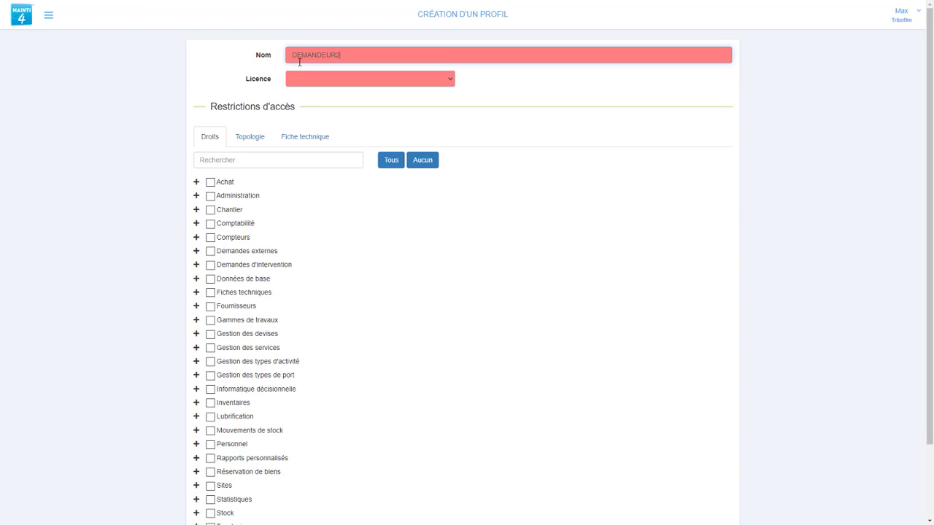
pyautogui.click(418, 79)
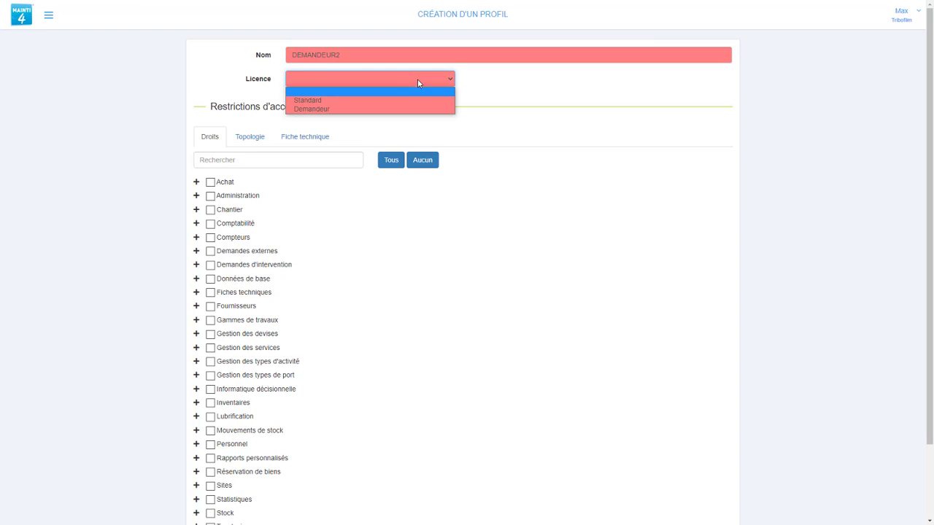
pyautogui.click(338, 102)
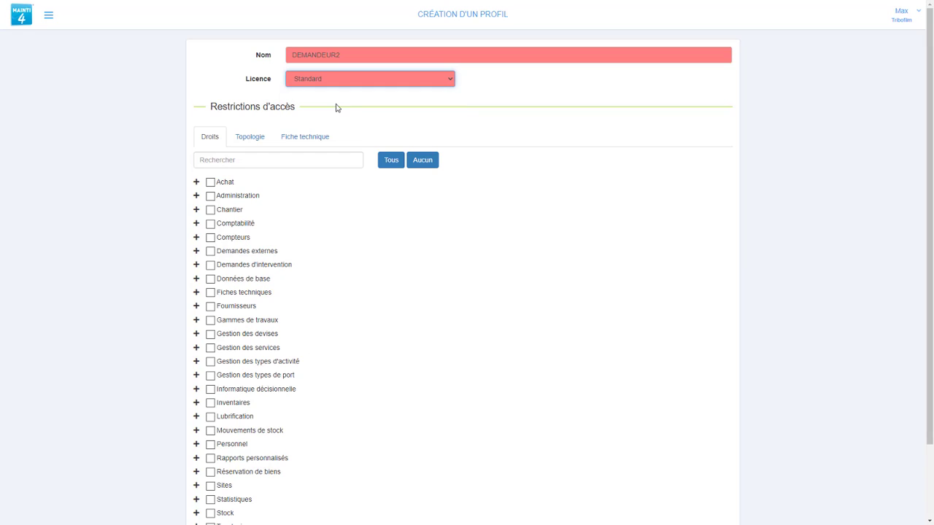
pyautogui.click(338, 106)
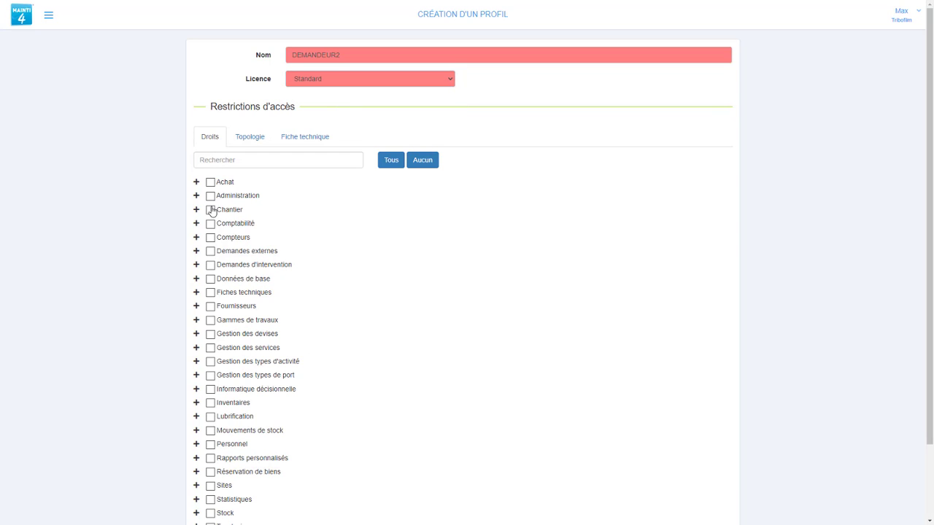
# Step: Review the individual rights under Achat and Comptabilité, and grant the profile every right in the Travaux category
pyautogui.click(196, 182)
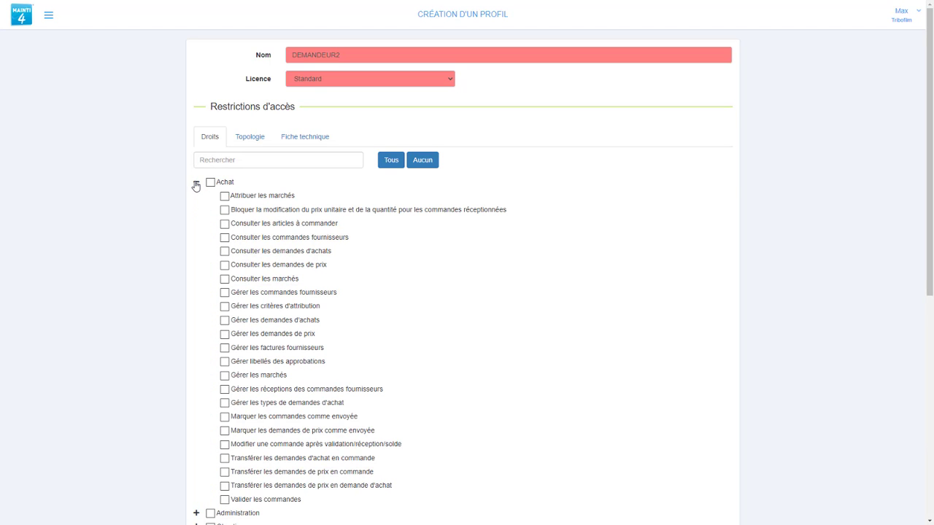
pyautogui.click(196, 183)
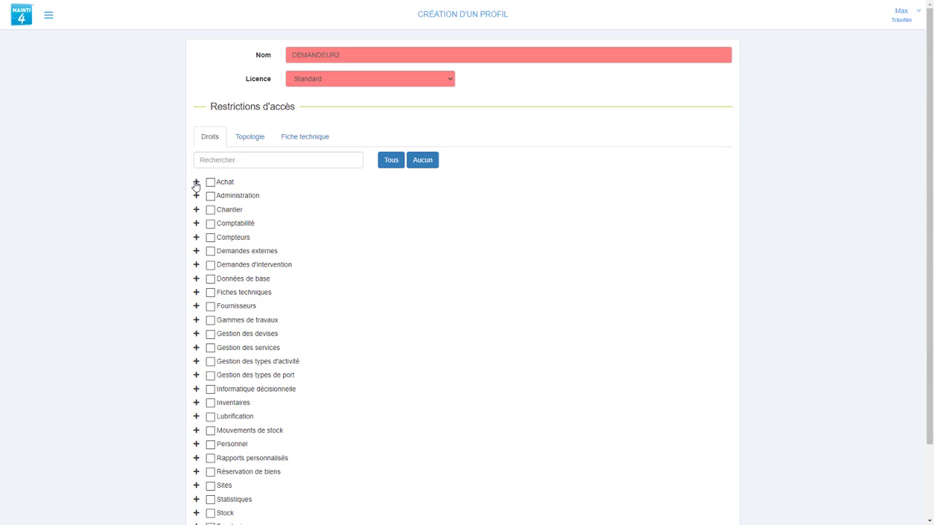
pyautogui.click(195, 224)
pyautogui.click(196, 224)
pyautogui.scroll(-1, 196, 233)
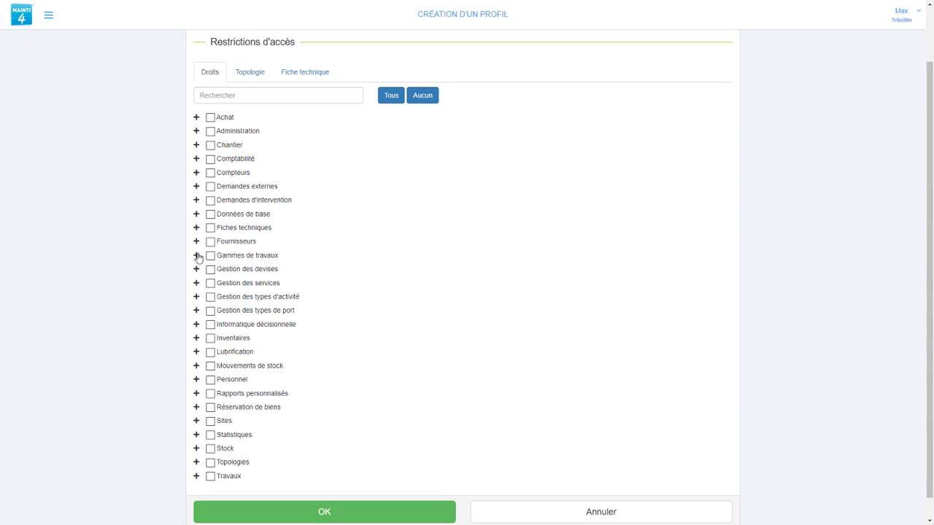
pyautogui.click(196, 476)
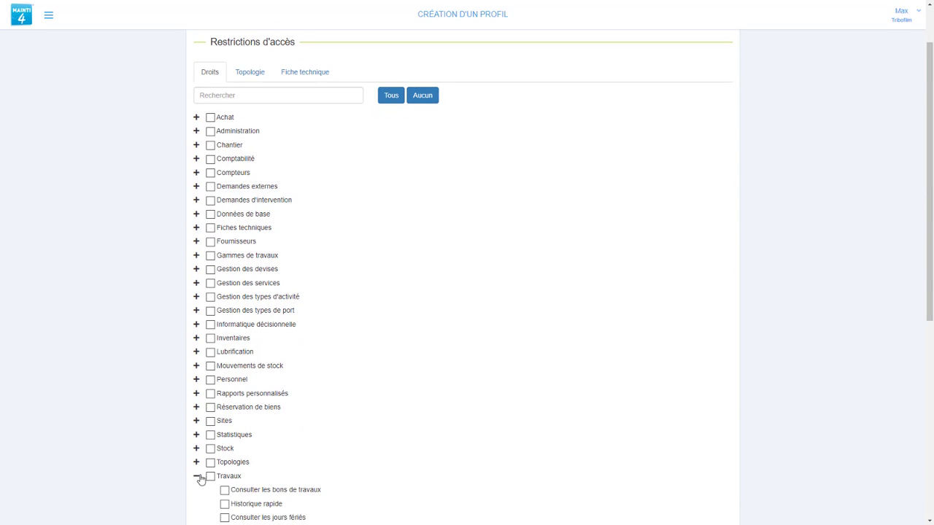
pyautogui.scroll(-2, 219, 464)
pyautogui.scroll(-3, 219, 464)
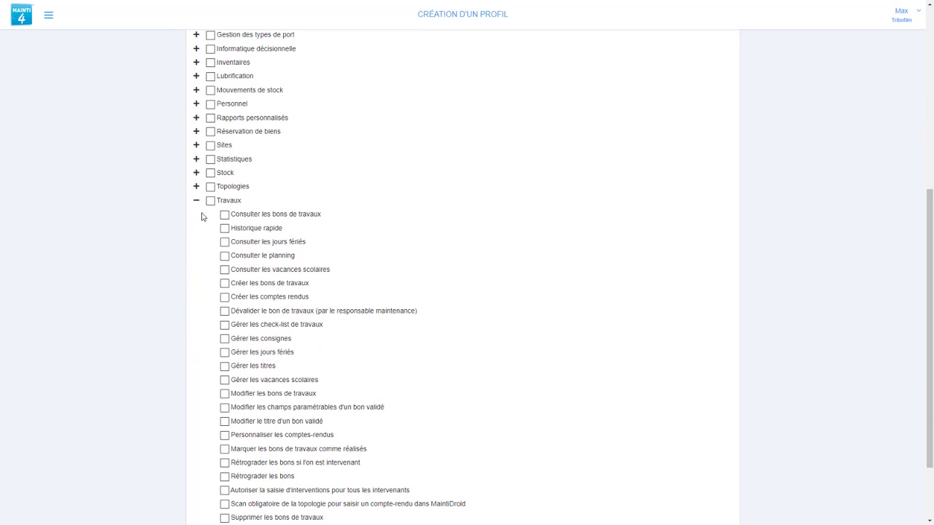
pyautogui.click(211, 202)
pyautogui.scroll(-2, 229, 338)
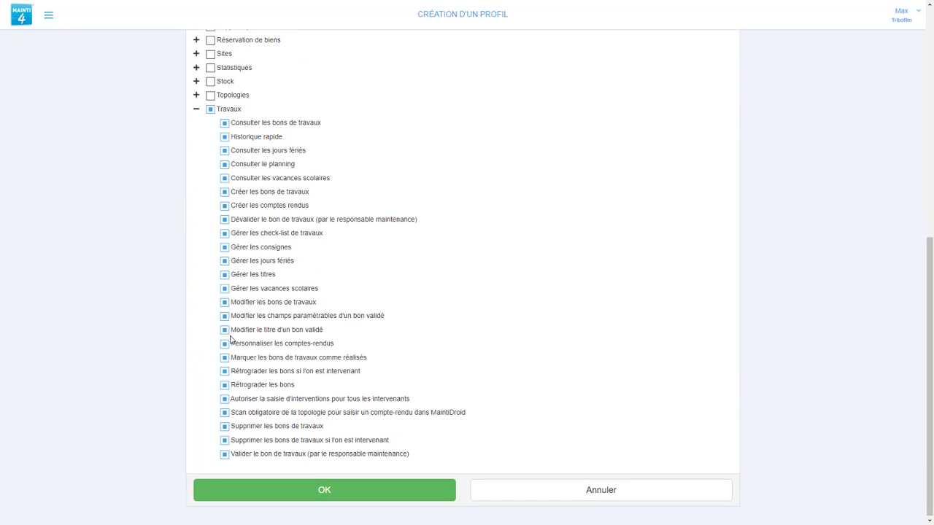
pyautogui.scroll(2, 231, 341)
pyautogui.scroll(5, 231, 341)
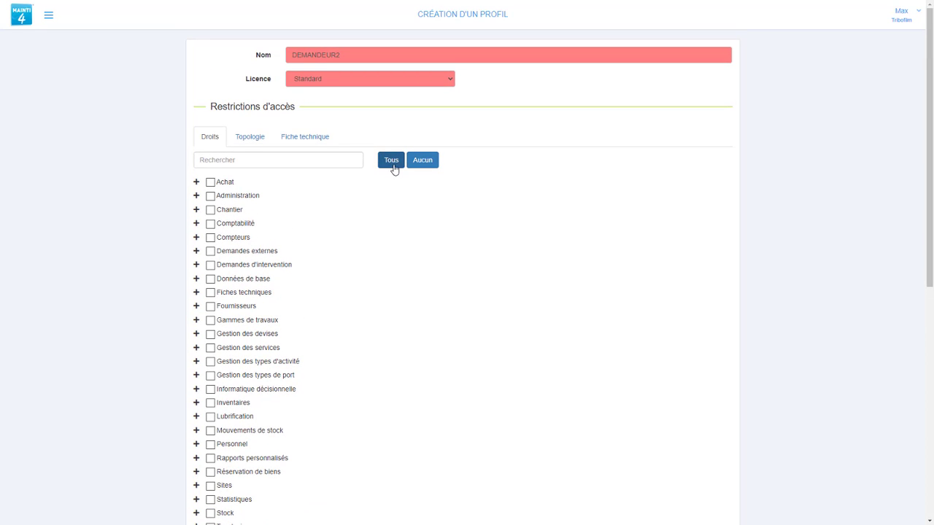
# Step: Grant the profile all rights in every category at once, and clear them all again
pyautogui.click(400, 167)
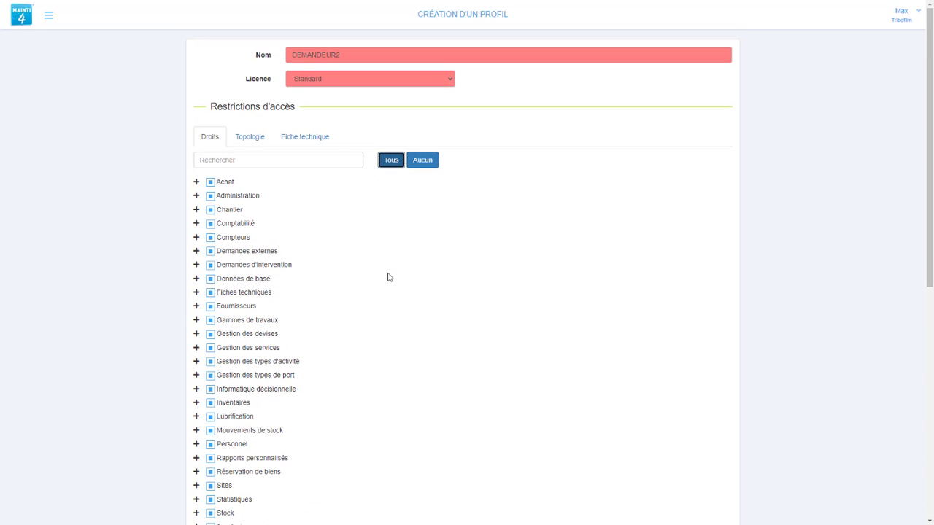
pyautogui.click(435, 163)
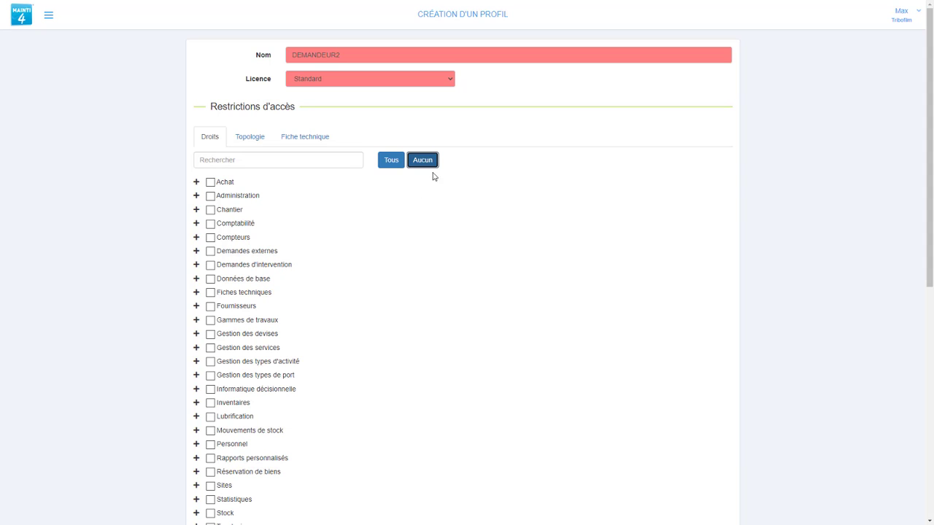
pyautogui.click(453, 158)
# Step: Grant the profile all rights in the Topologies and Travaux categories
pyautogui.scroll(-2, 250, 370)
pyautogui.click(196, 411)
pyautogui.click(224, 425)
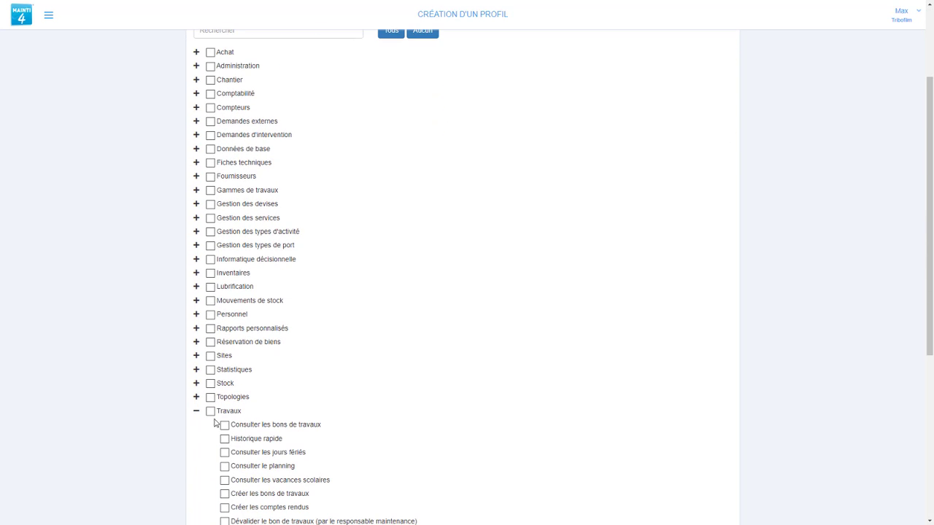
pyautogui.click(210, 411)
pyautogui.click(210, 396)
pyautogui.click(196, 411)
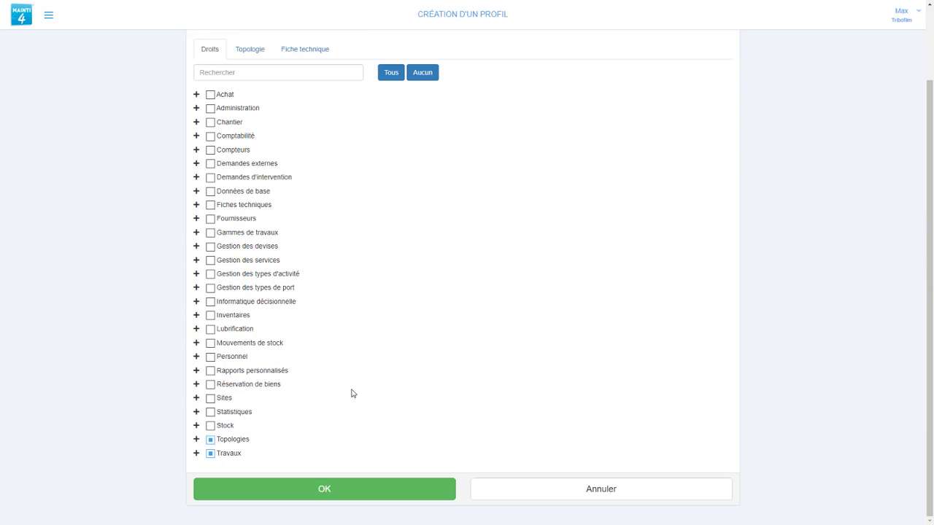
# Step: Add a topology access restriction on BA - BATIMENT with the Lecture access level
pyautogui.scroll(2, 354, 379)
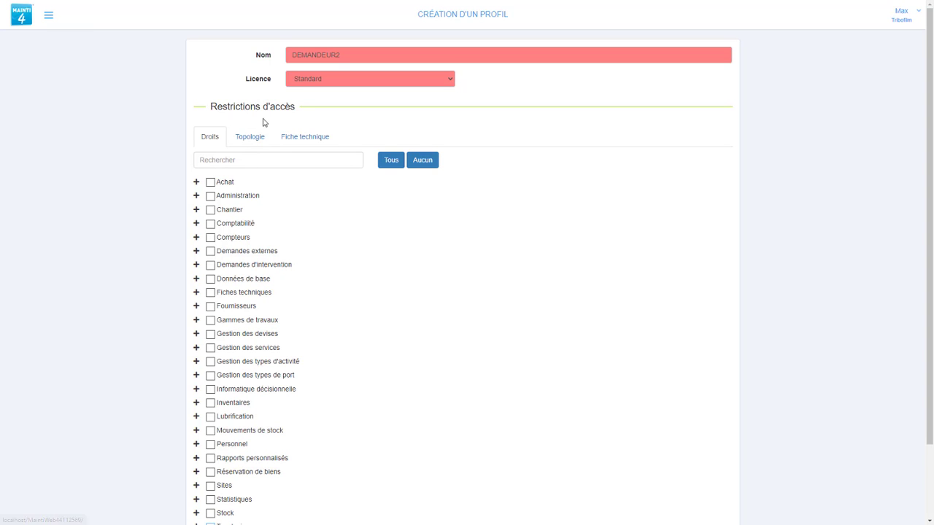
pyautogui.click(255, 139)
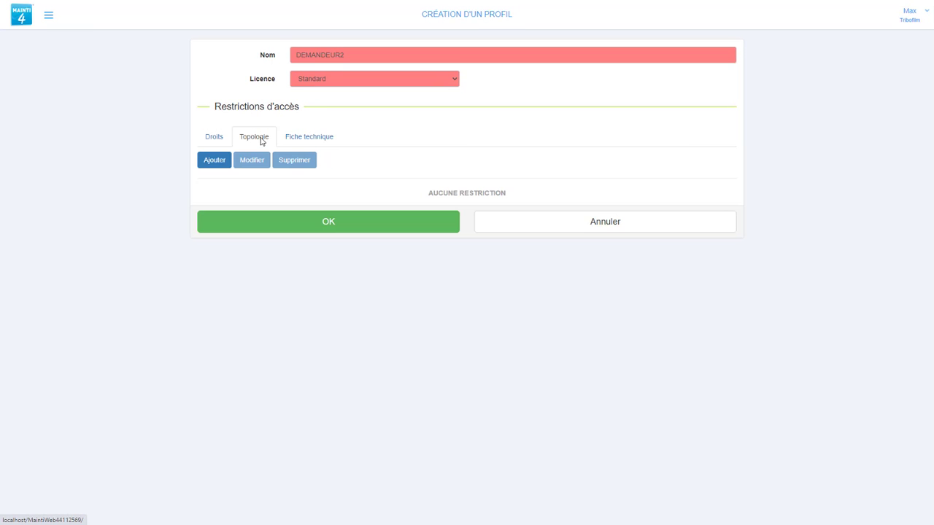
pyautogui.click(220, 163)
pyautogui.click(350, 62)
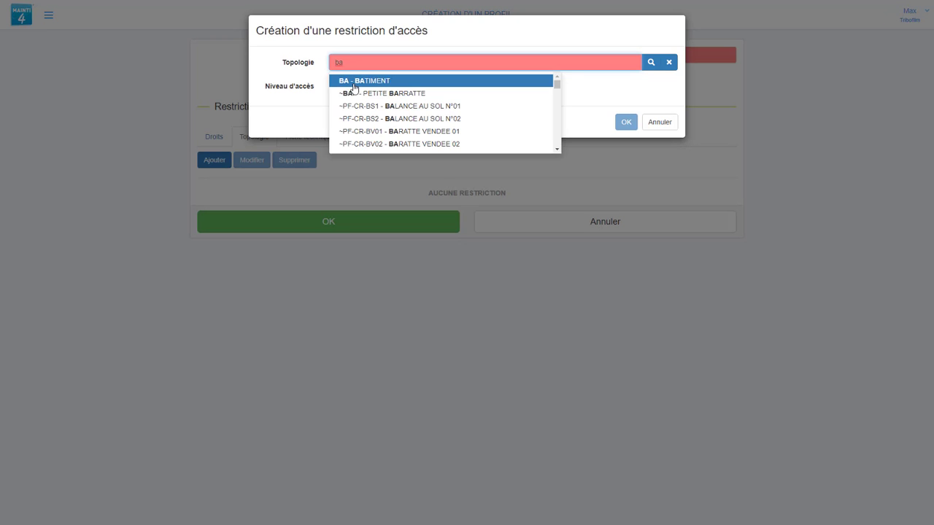
pyautogui.click(354, 81)
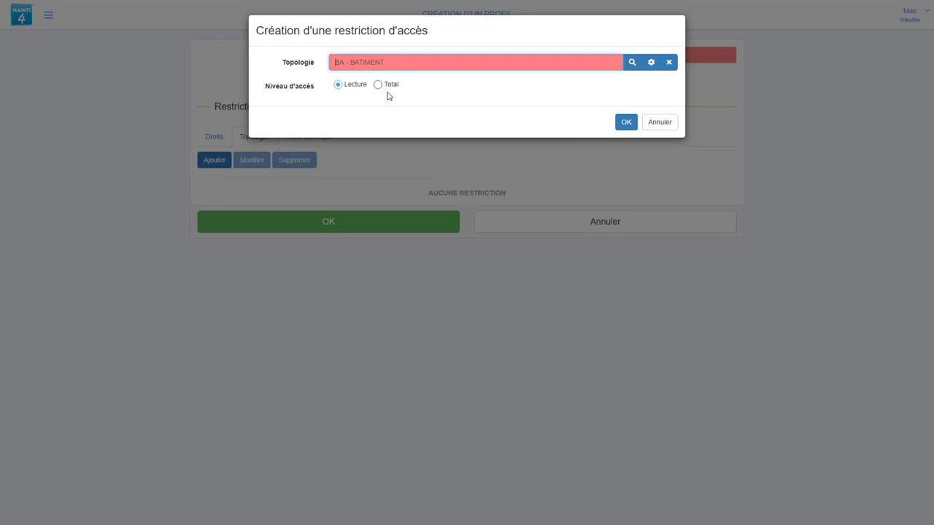
pyautogui.click(625, 123)
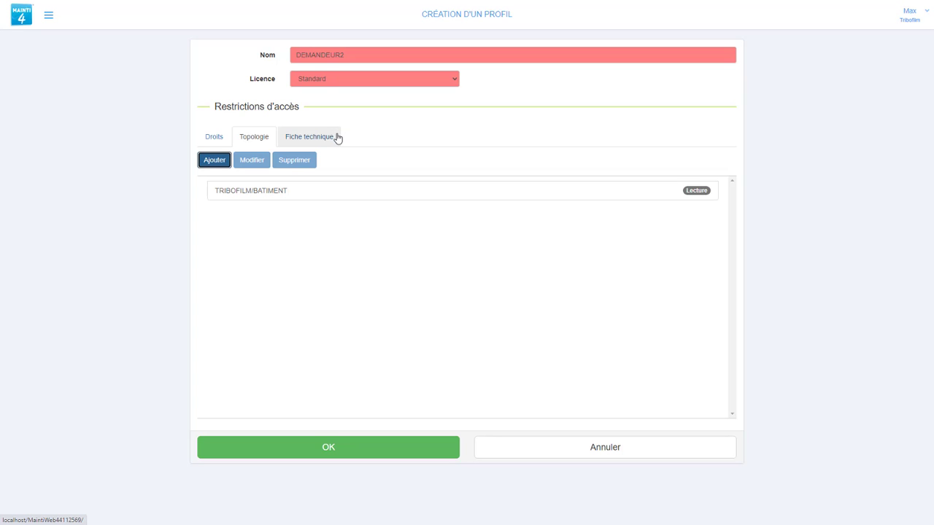
# Step: Add a technical sheet restriction on FBAT - FICHE BATIMENT with the Lecture access level, and save the profile
pyautogui.click(314, 137)
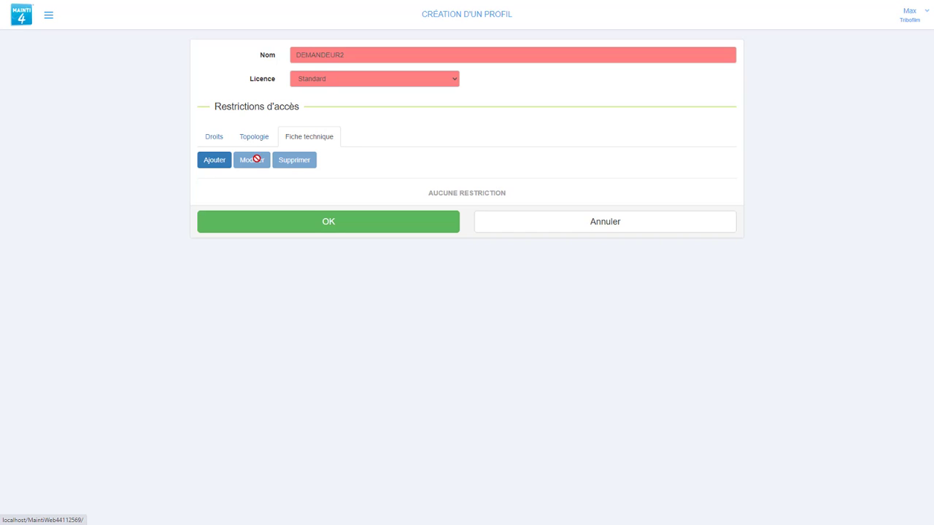
pyautogui.click(216, 162)
pyautogui.click(649, 64)
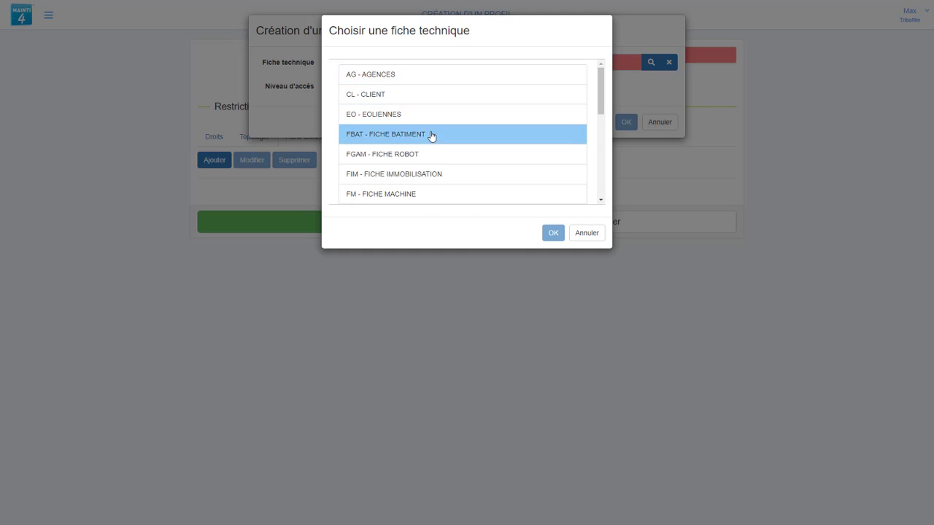
pyautogui.click(431, 134)
pyautogui.click(553, 429)
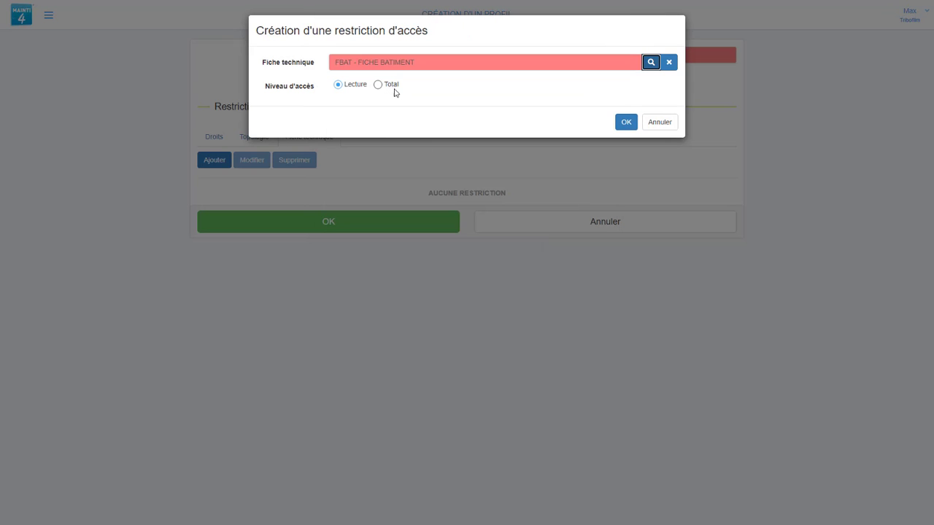
pyautogui.click(624, 122)
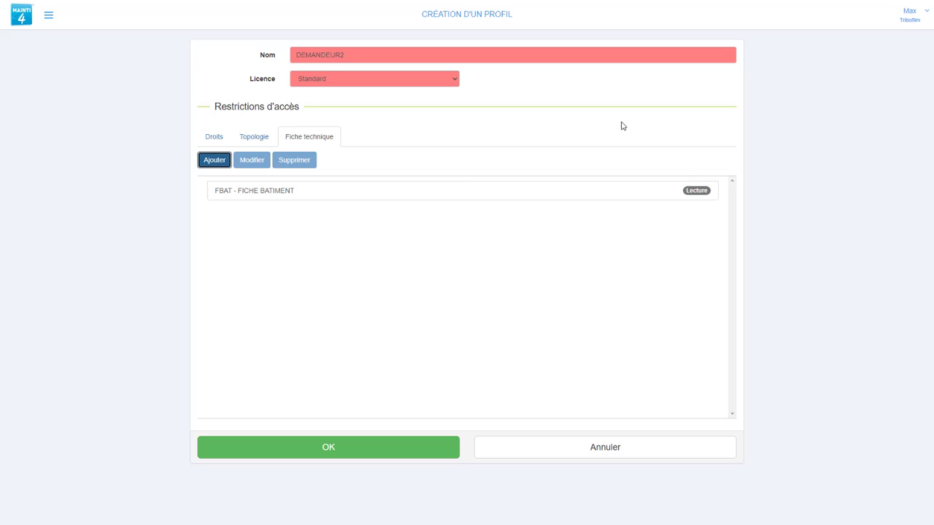
pyautogui.click(356, 452)
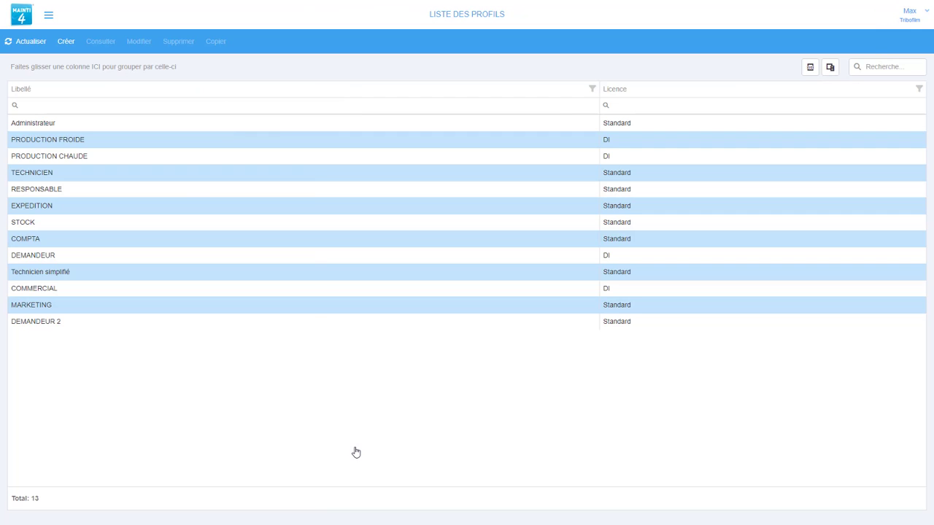
# Step: Duplicate the DEMANDEUR 2 profile in the profile list and select the copy
pyautogui.click(75, 325)
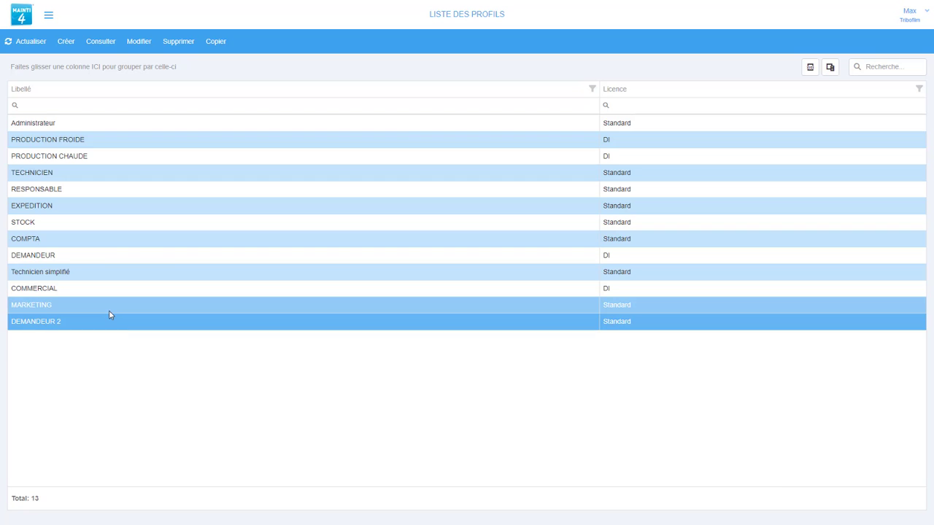
pyautogui.click(225, 45)
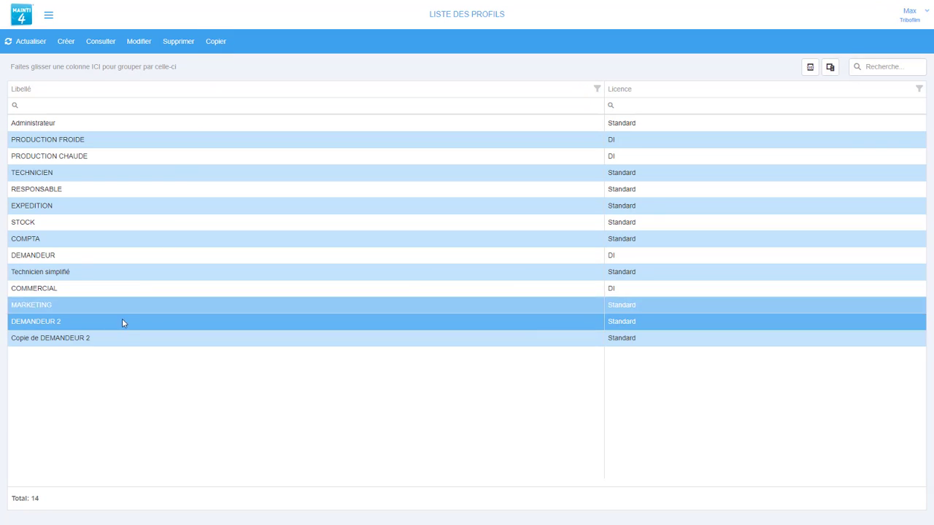
pyautogui.click(106, 343)
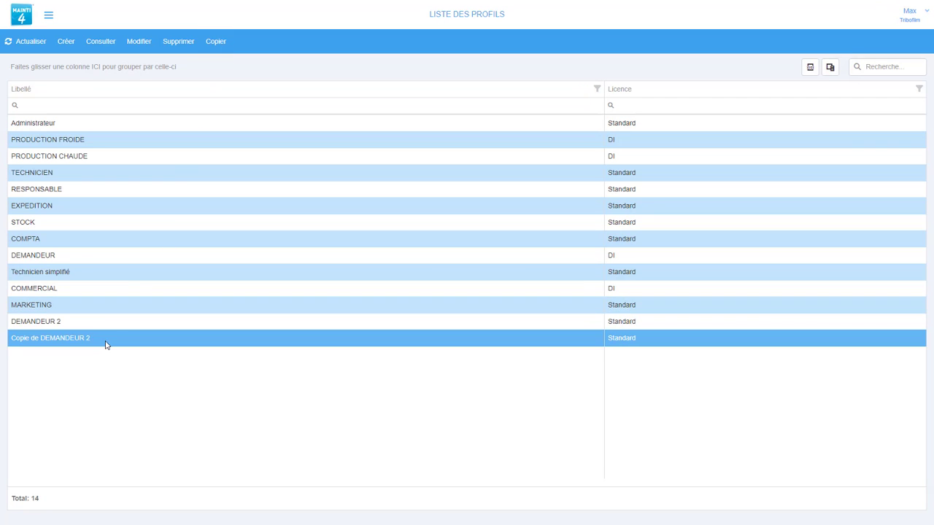
# Step: Open the copied profile for editing, review its rights, topology and technical sheet restrictions, and cancel without changes
pyautogui.click(138, 44)
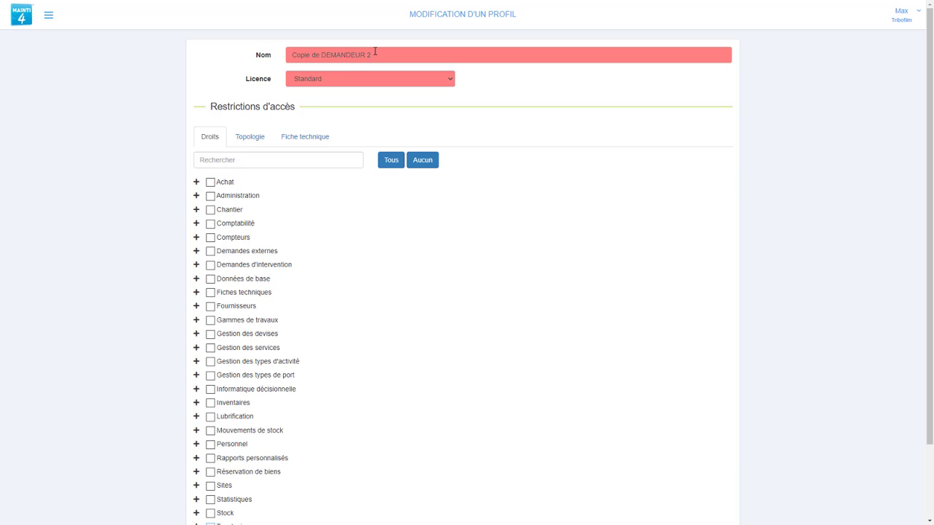
pyautogui.moveTo(371, 53); pyautogui.dragTo(253, 57)
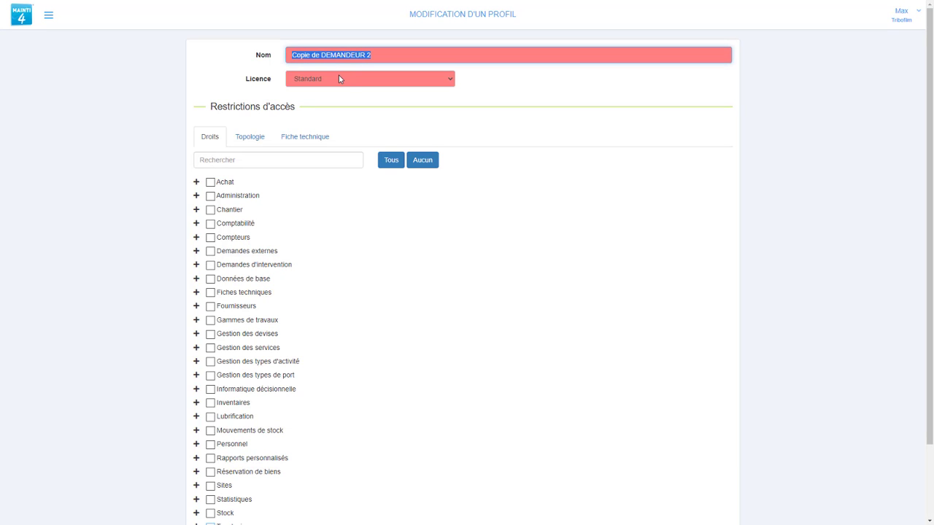
pyautogui.scroll(-2, 265, 362)
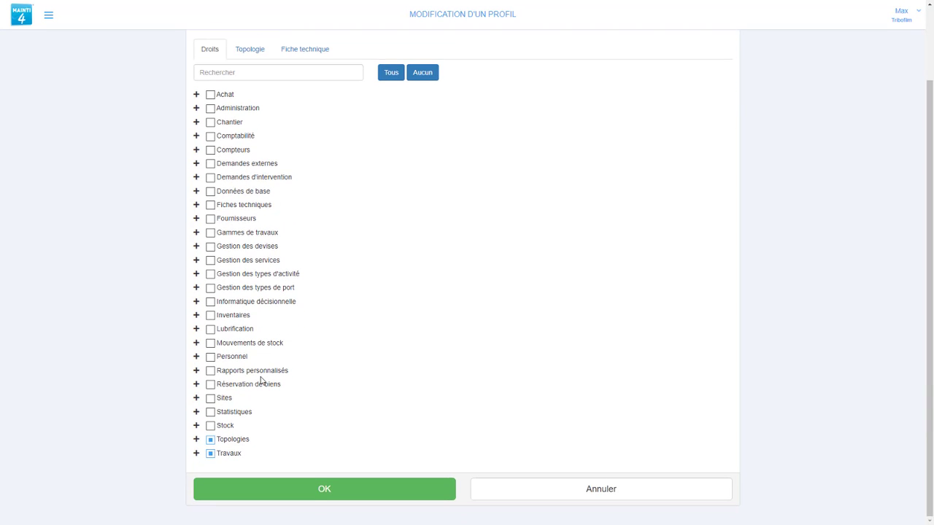
pyautogui.scroll(2, 262, 380)
pyautogui.click(249, 138)
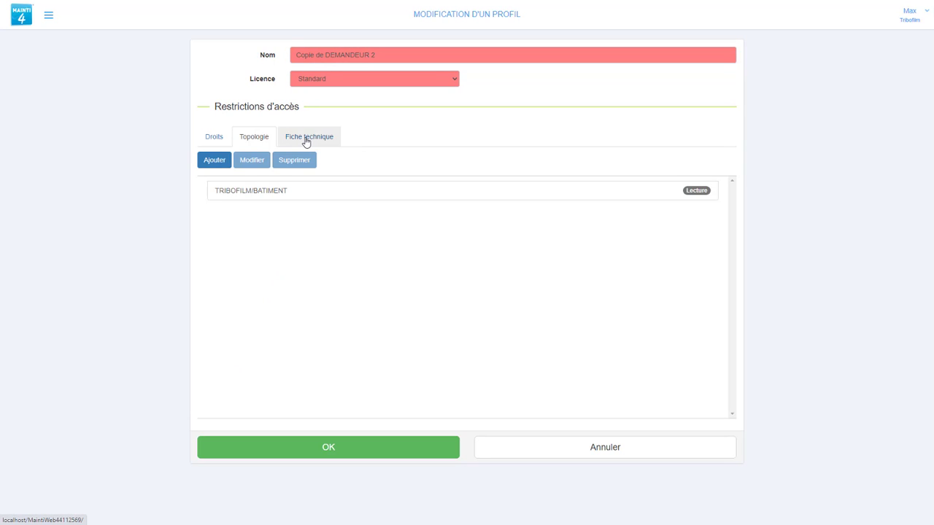
pyautogui.click(306, 139)
pyautogui.click(543, 451)
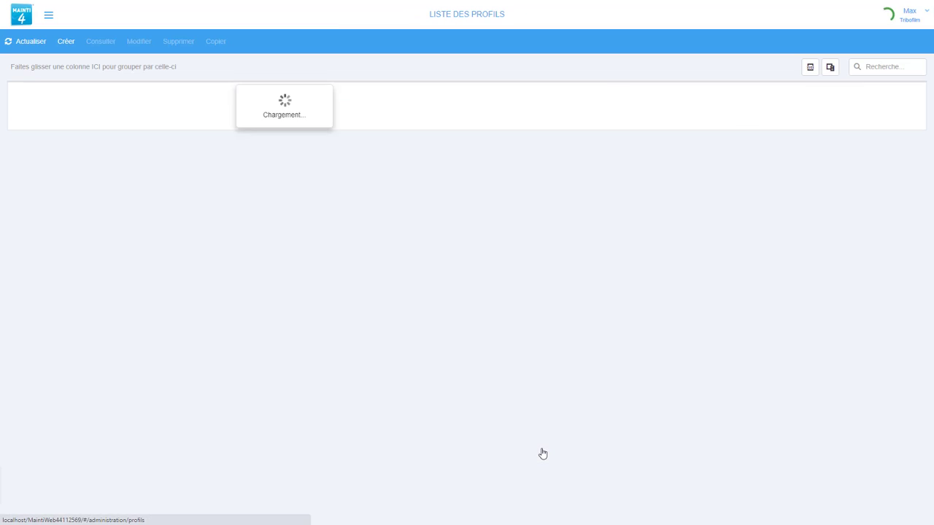
# Step: Start creating a new user and enter the user's first and last name, keeping the generated identifier
pyautogui.click(48, 18)
pyautogui.click(46, 18)
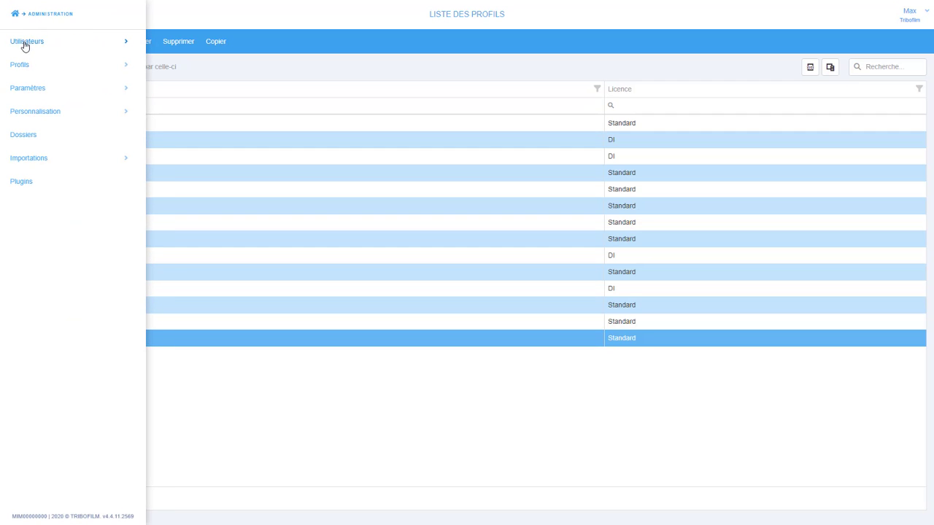
pyautogui.click(25, 44)
pyautogui.click(73, 69)
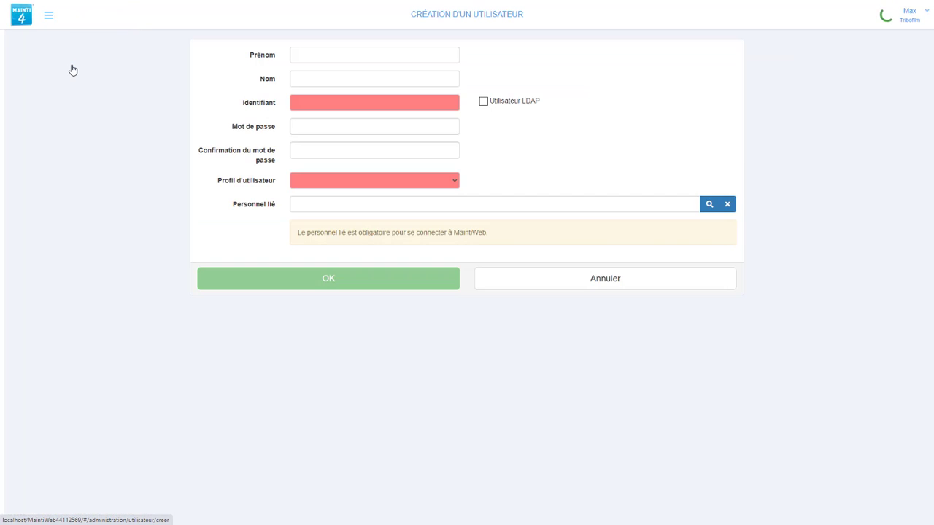
pyautogui.click(307, 54)
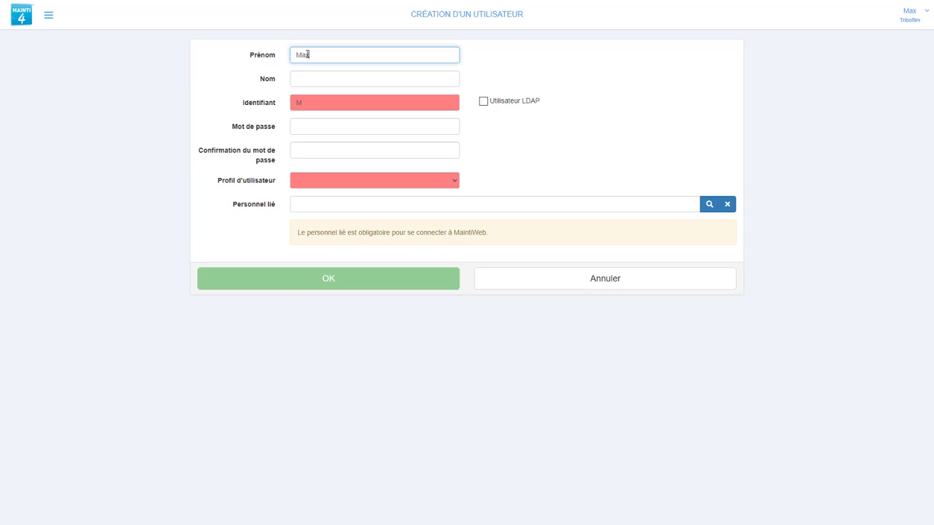
pyautogui.press('Tab')
pyautogui.write('Bob')
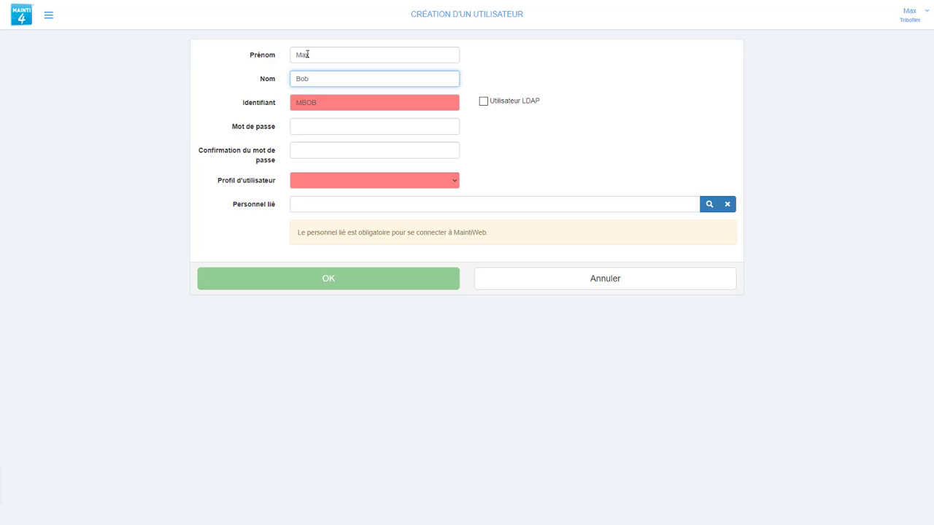
pyautogui.press('Tab')
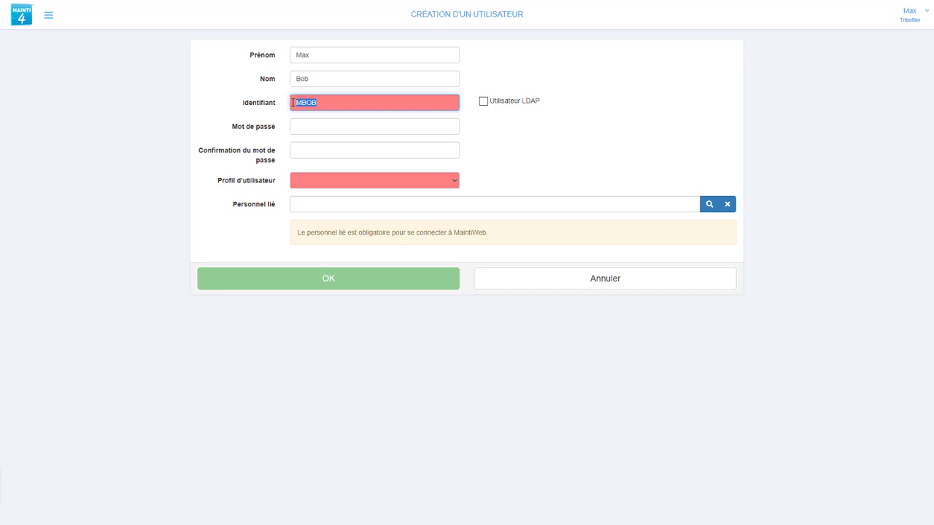
pyautogui.click(489, 80)
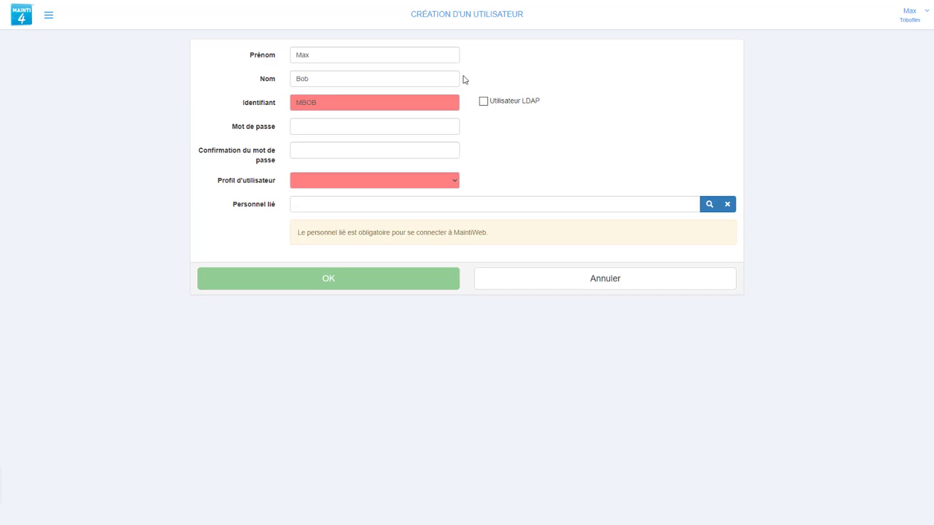
pyautogui.moveTo(327, 102); pyautogui.dragTo(296, 102)
pyautogui.click(347, 103)
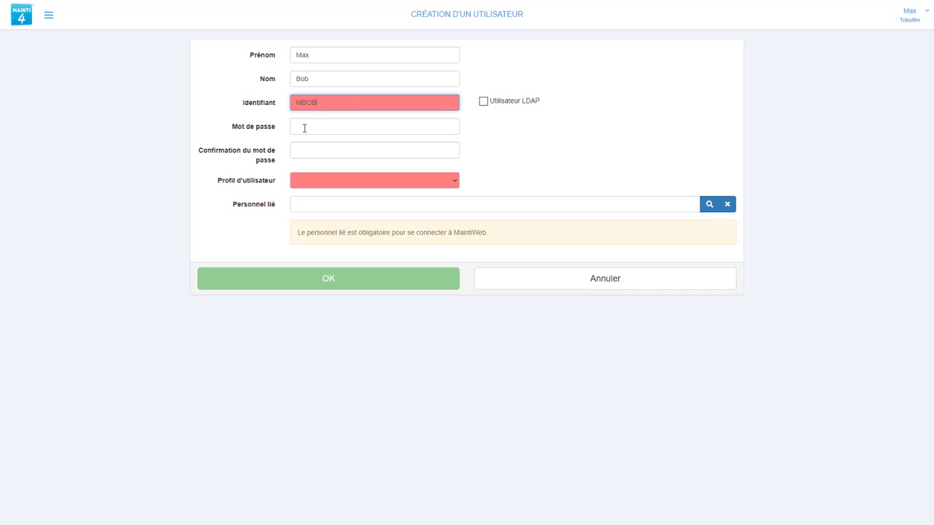
# Step: Enter the account password and its confirmation, and switch the LDAP user option on and back off
pyautogui.click(304, 129)
pyautogui.write('a')
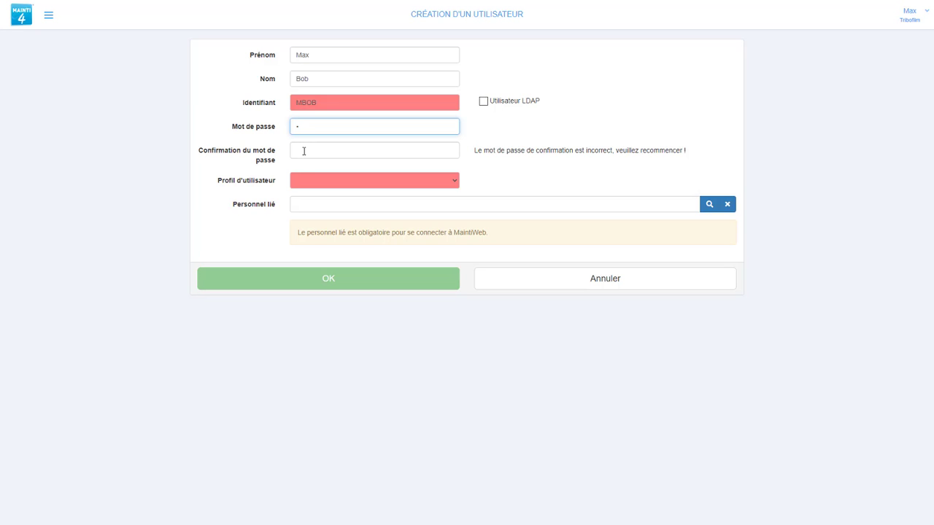
pyautogui.click(304, 150)
pyautogui.write('aa')
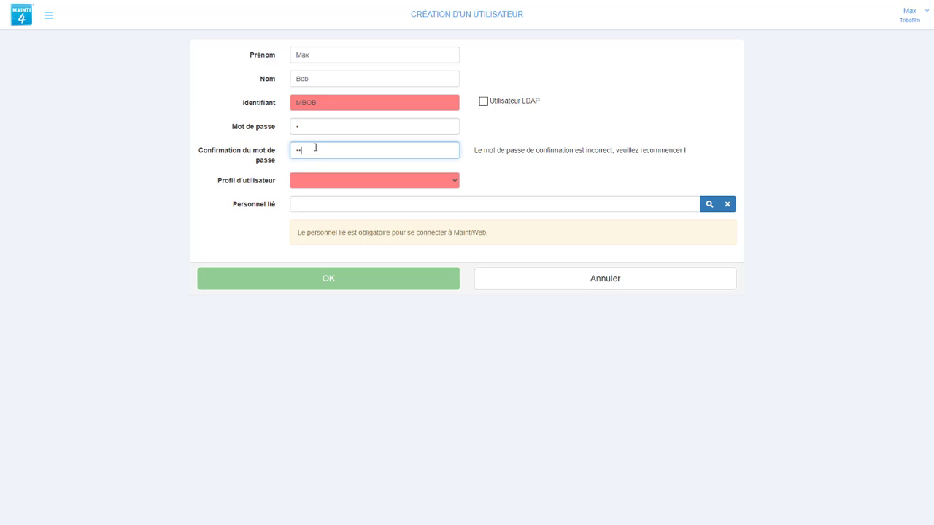
pyautogui.press('BackSpace')
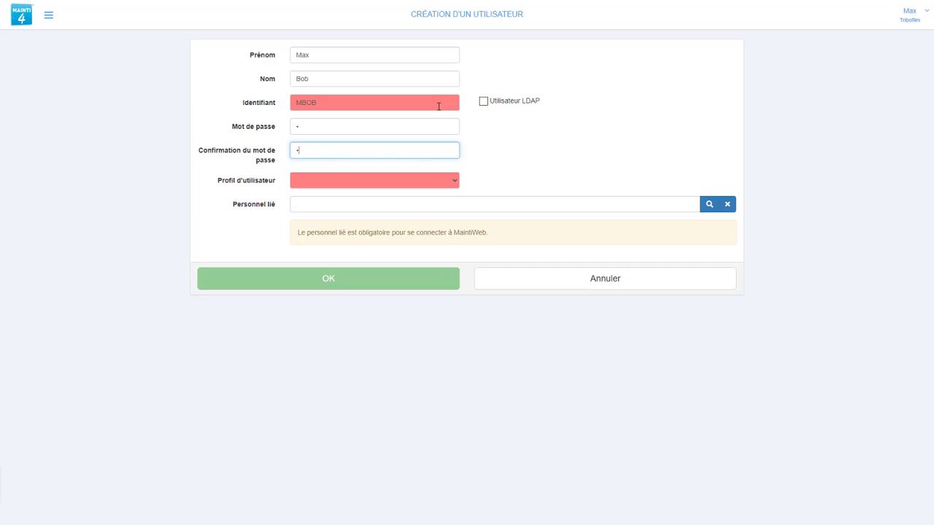
pyautogui.click(483, 103)
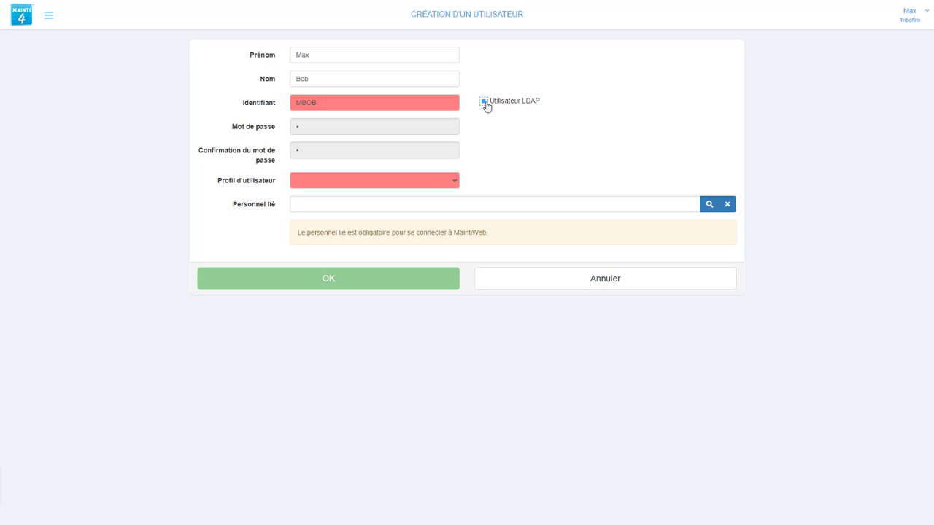
pyautogui.click(484, 106)
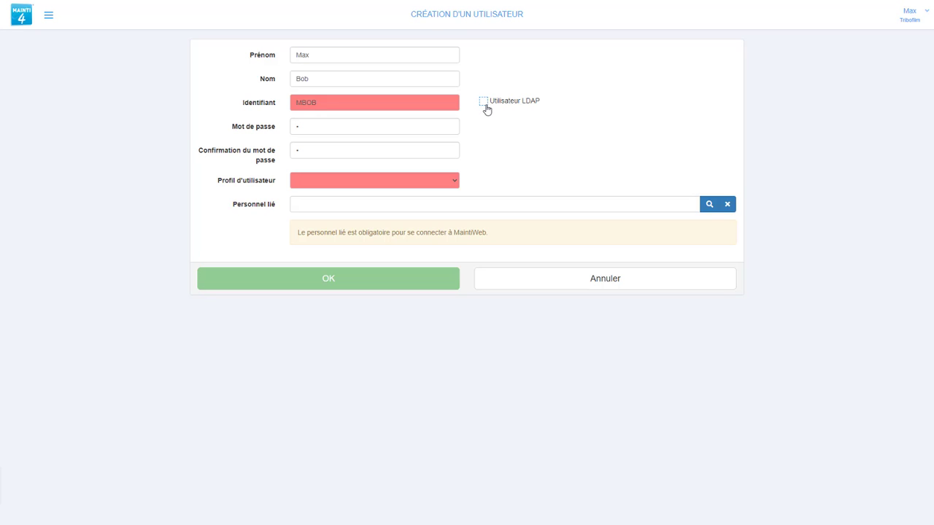
# Step: Assign the DEMANDEUR 2 profile to the user, link the matching personnel record, and save the user
pyautogui.click(327, 181)
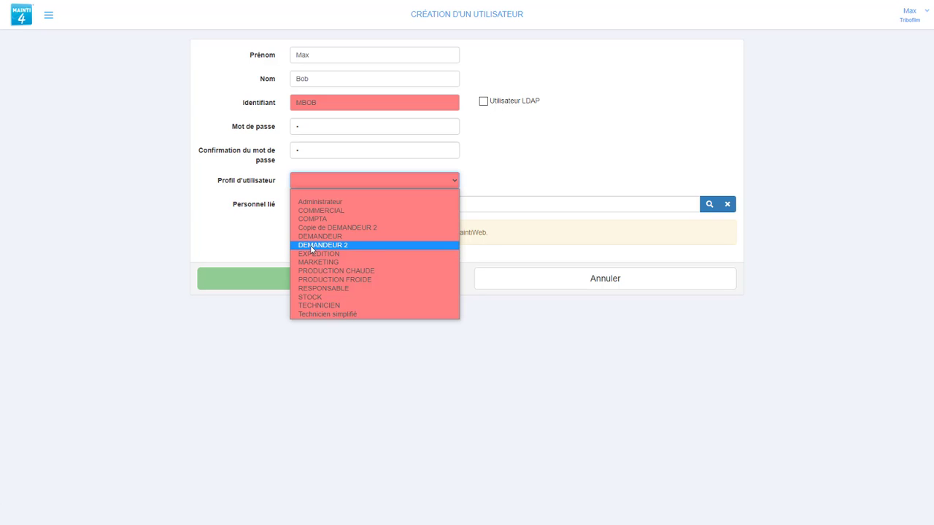
pyautogui.click(313, 245)
pyautogui.click(308, 203)
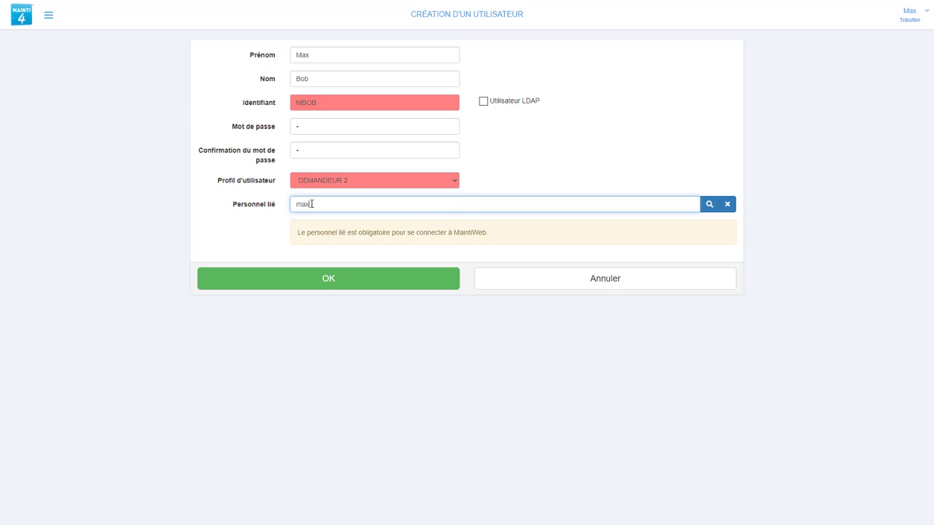
pyautogui.click(307, 223)
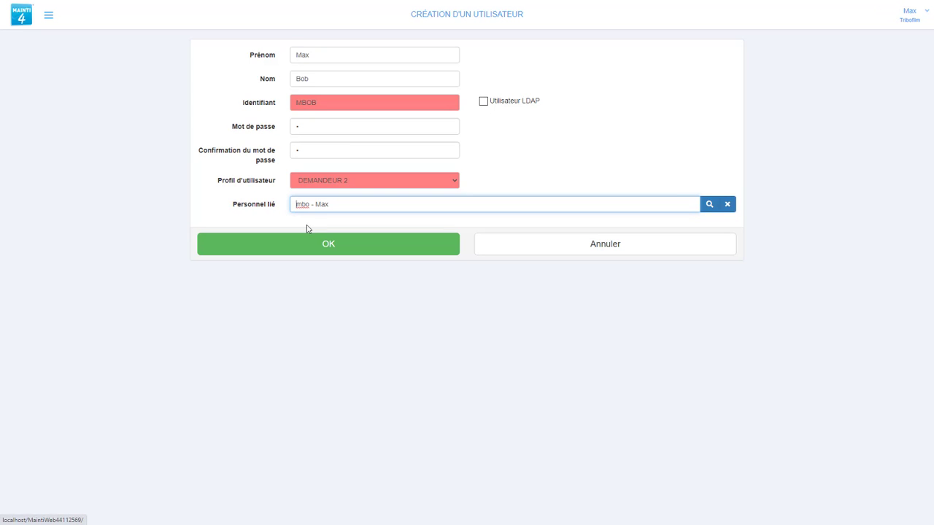
pyautogui.click(356, 223)
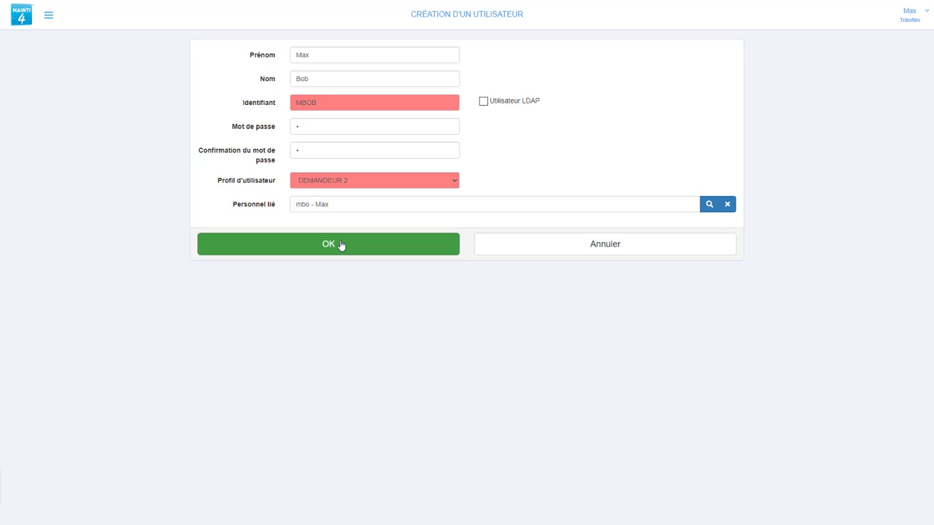
pyautogui.click(341, 245)
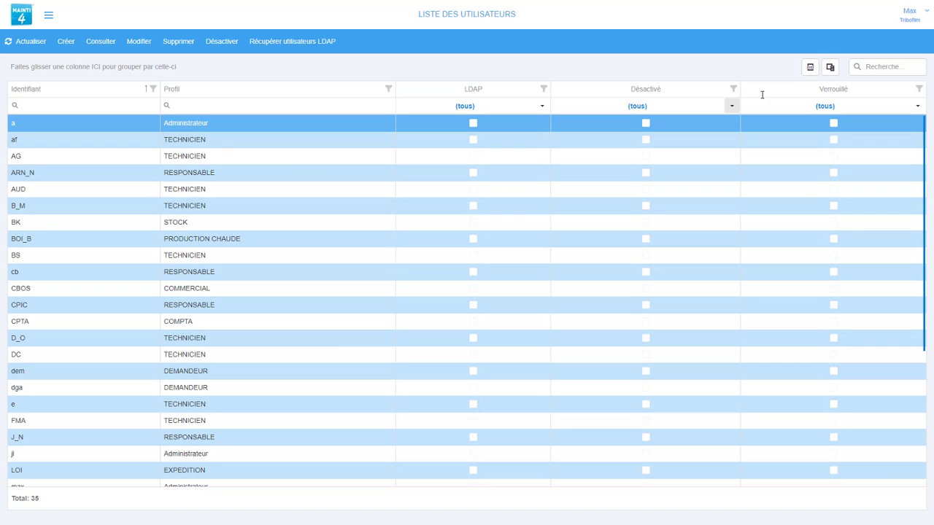
# Step: Log out and sign in with the new user's identifier and account password
pyautogui.click(917, 22)
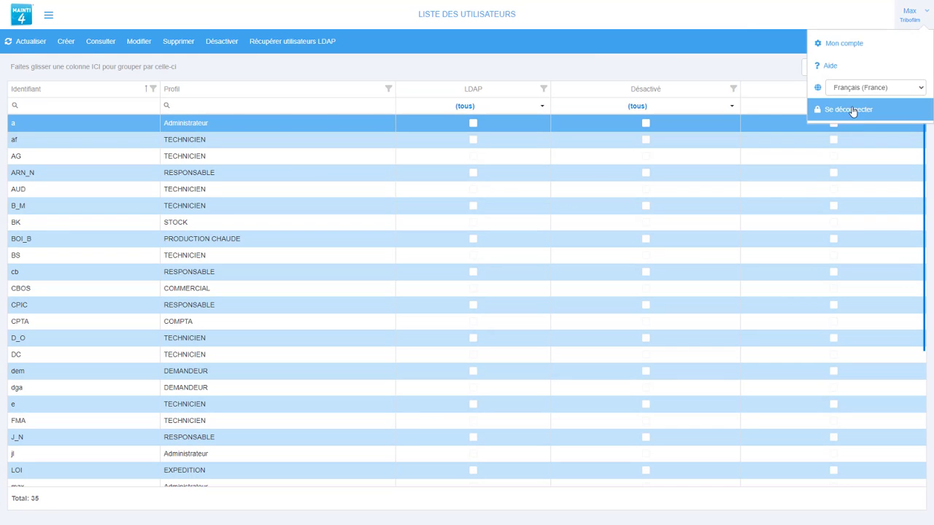
pyautogui.click(876, 111)
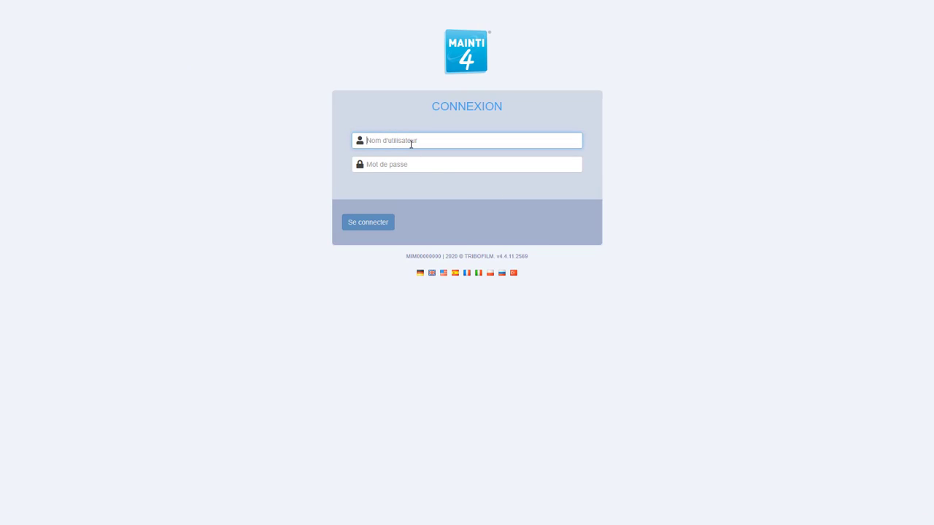
pyautogui.write('mbob')
pyautogui.press('Tab')
pyautogui.write('m')
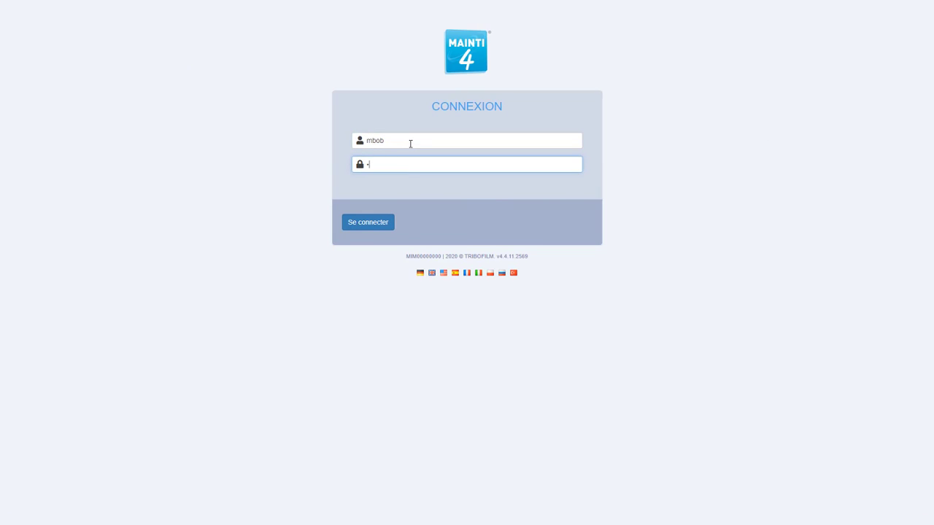
pyautogui.press('Return')
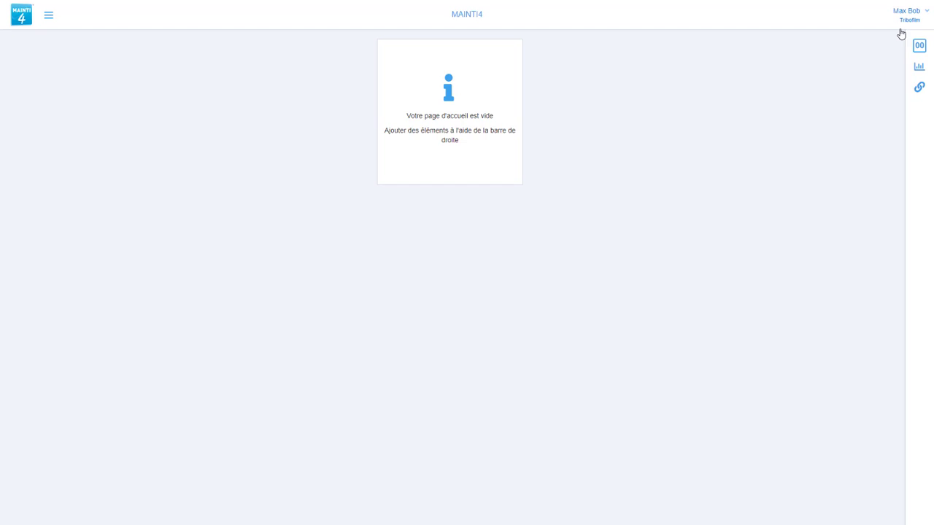
# Step: Browse the equipment tree through BA - BATIMENT and BA-BU - BUREAUX to COMPRESSEUR ROLLAIR 100, and log out
pyautogui.click(909, 22)
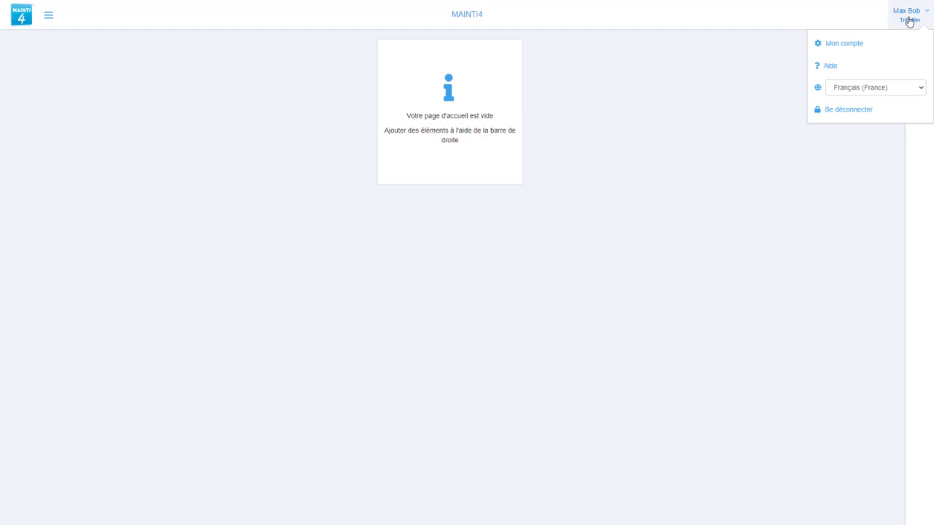
pyautogui.click(48, 15)
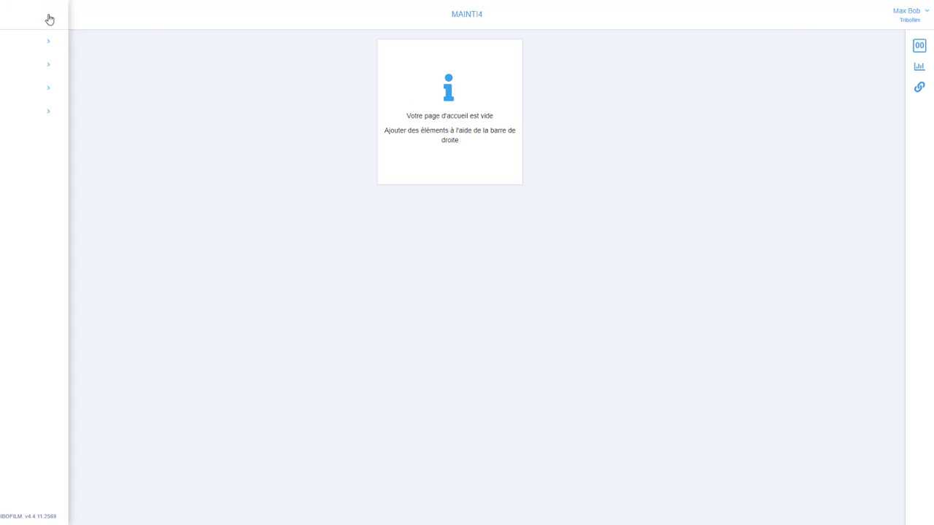
pyautogui.click(31, 42)
pyautogui.click(30, 48)
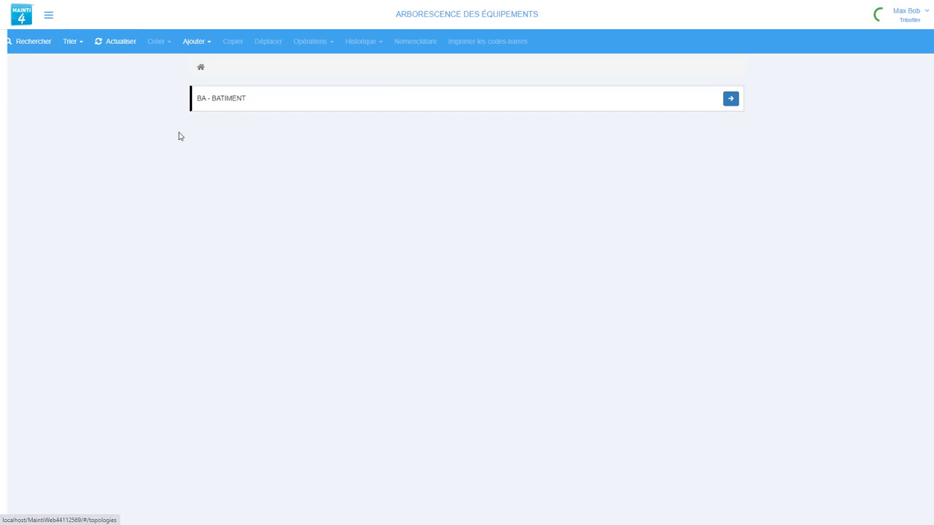
pyautogui.click(235, 97)
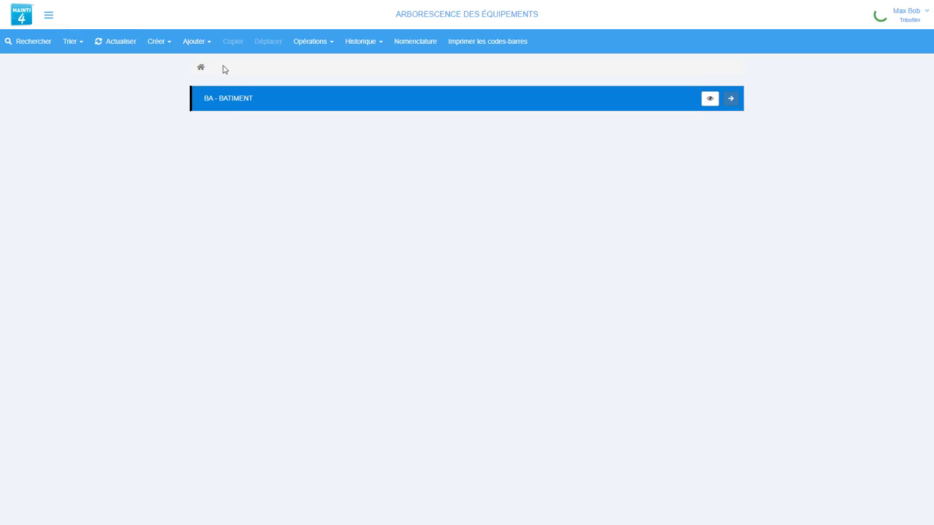
pyautogui.click(729, 100)
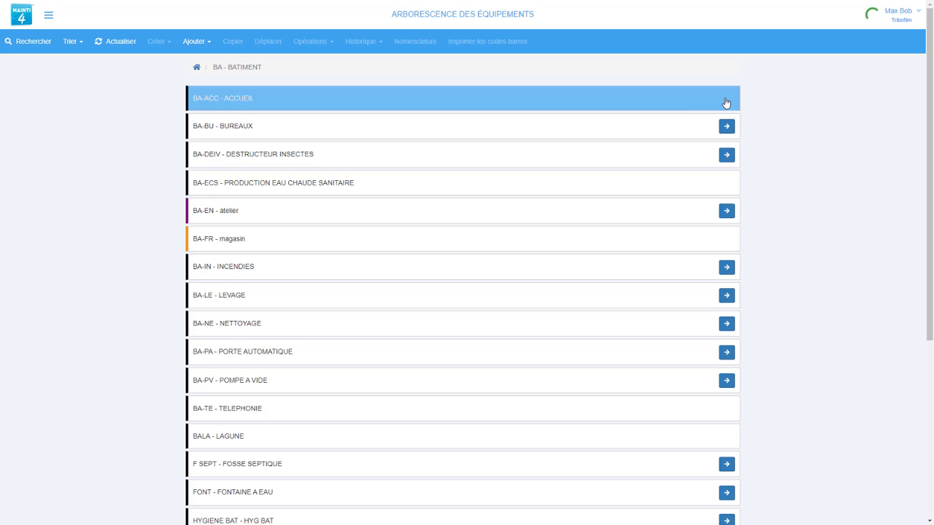
pyautogui.click(667, 108)
pyautogui.click(657, 132)
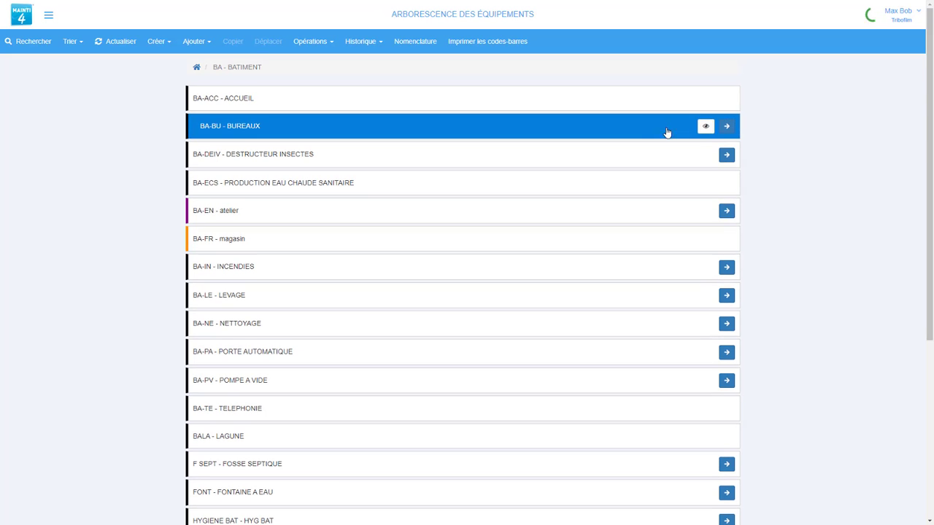
pyautogui.click(726, 127)
pyautogui.click(642, 104)
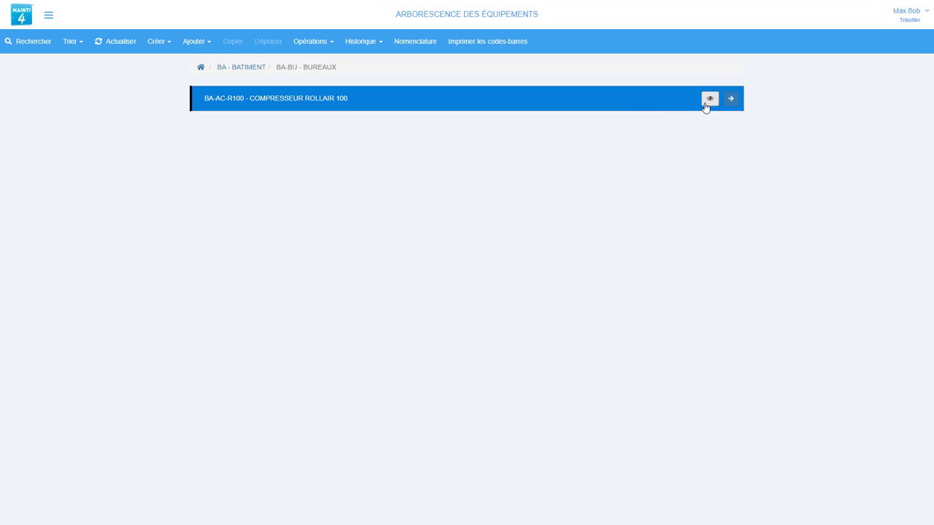
pyautogui.click(919, 23)
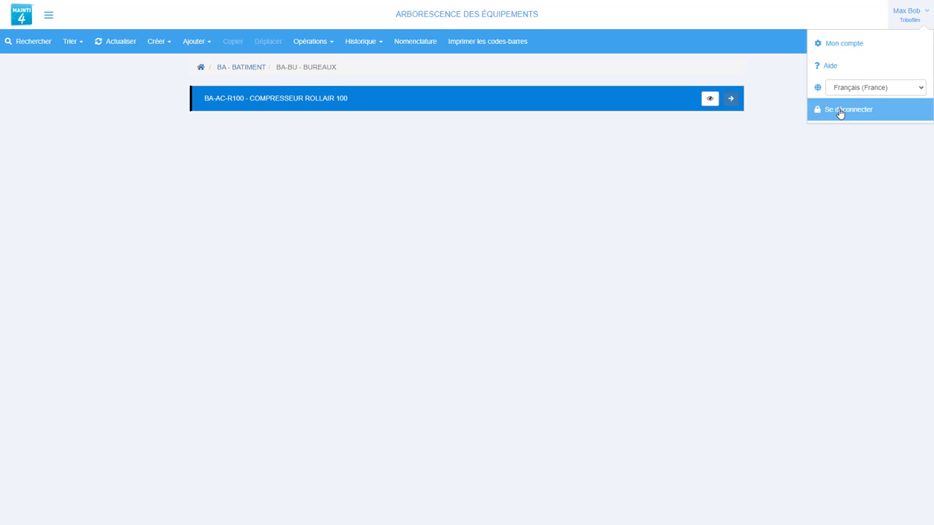
pyautogui.click(839, 110)
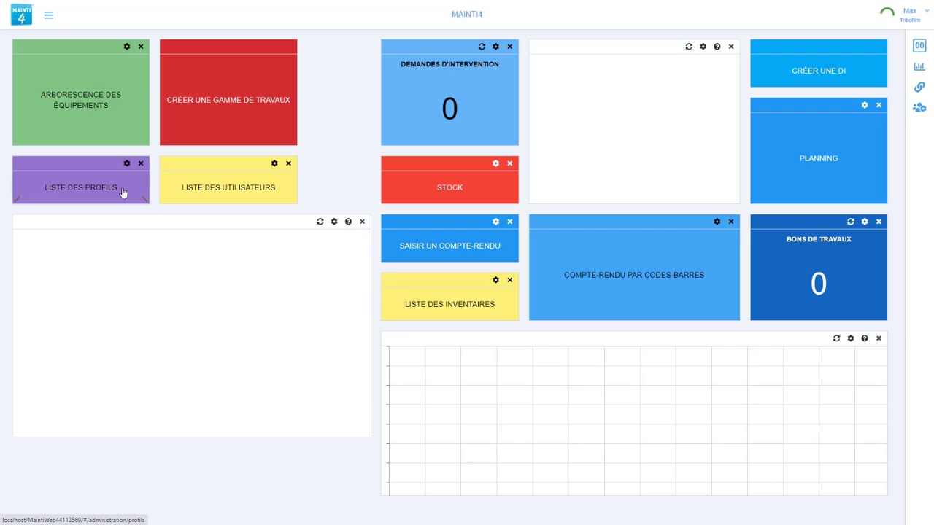
# Step: In the DEMANDEUR 2 profile, set the TRIBOFILM/BATIMENT topology restriction to Total access and save the profile
pyautogui.click(128, 189)
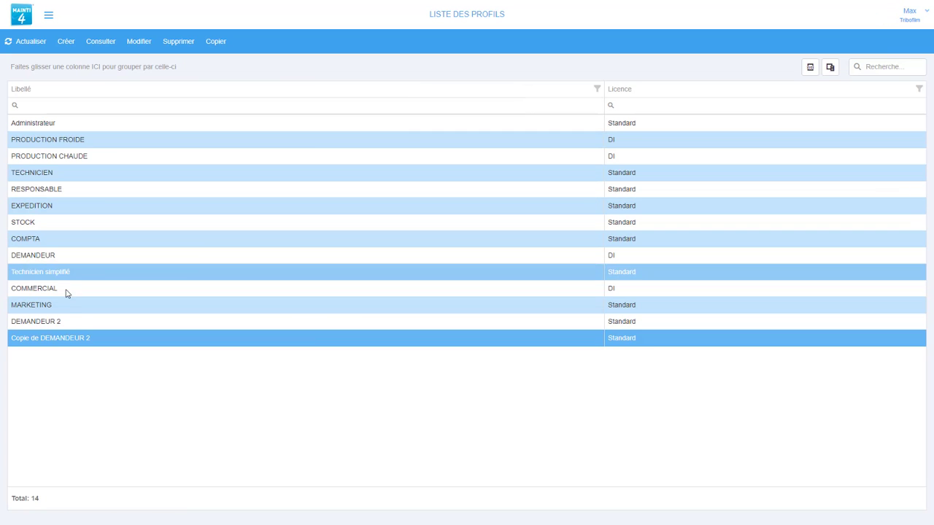
pyautogui.click(62, 321)
pyautogui.click(142, 43)
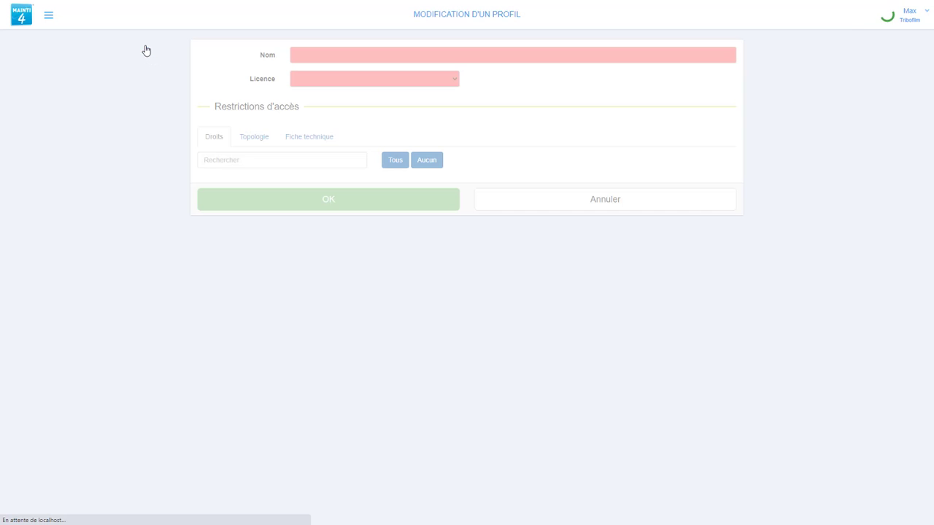
pyautogui.click(251, 144)
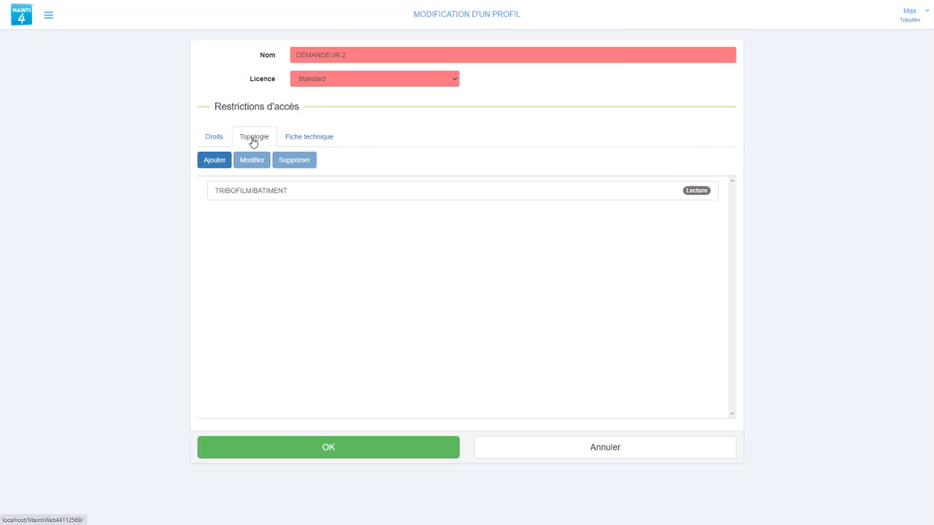
pyautogui.click(240, 191)
pyautogui.click(248, 161)
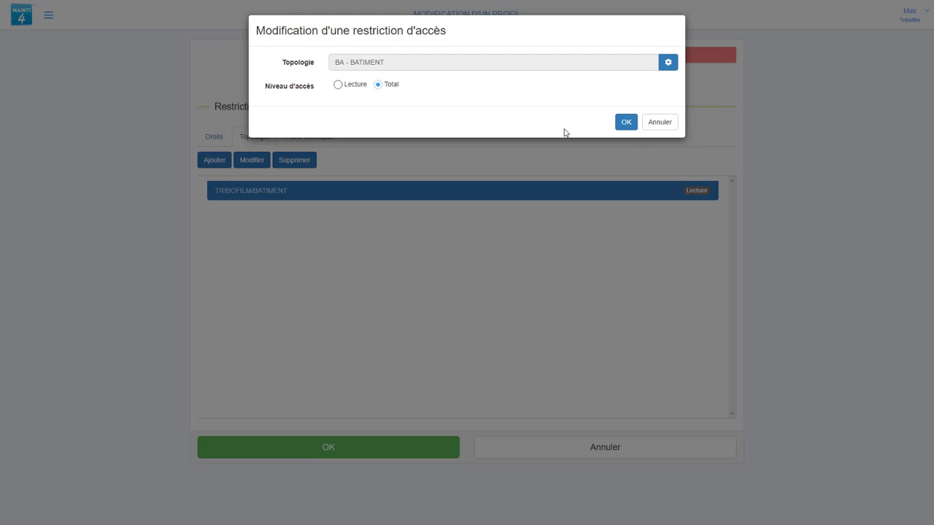
pyautogui.click(625, 122)
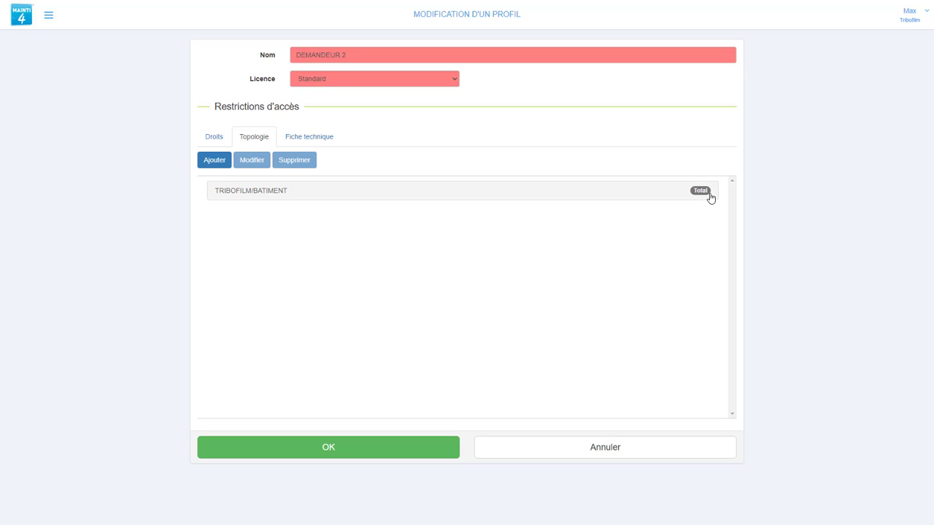
pyautogui.click(298, 137)
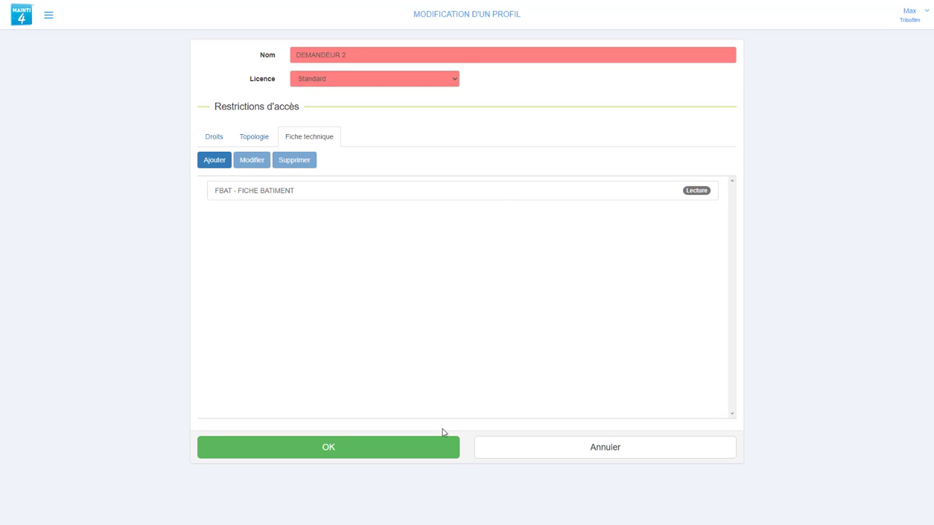
pyautogui.click(368, 451)
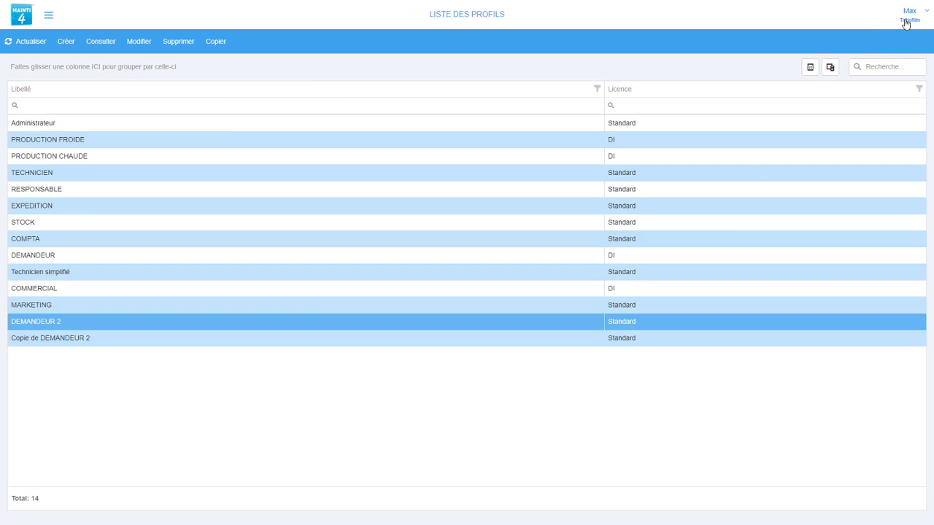
# Step: Log out of the administrator account and sign in as the DEMANDEUR 2 user with that account's identifier and password
pyautogui.click(906, 24)
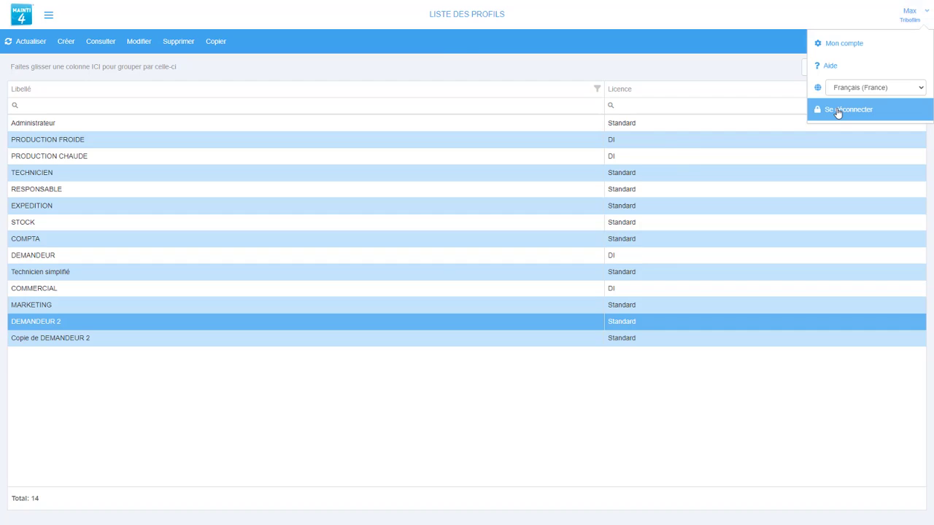
pyautogui.click(838, 111)
pyautogui.write('mbob')
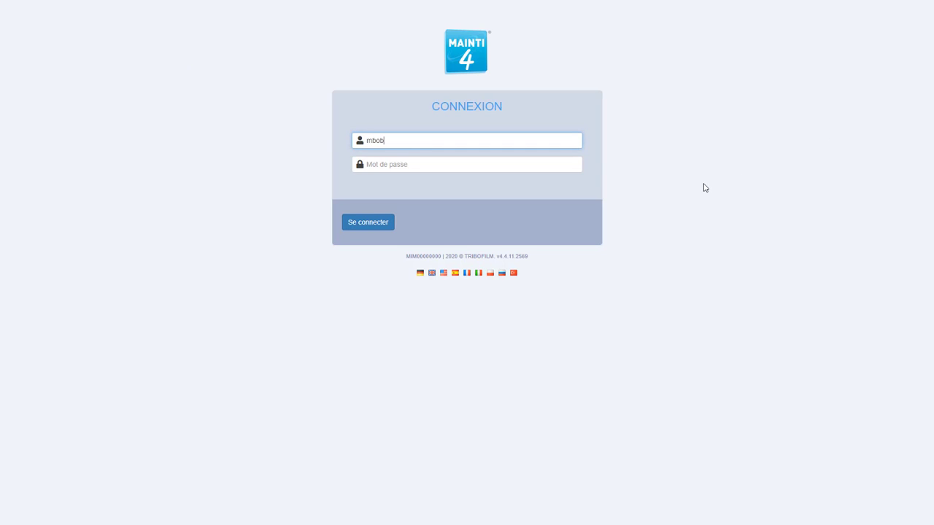
pyautogui.press('Tab')
pyautogui.write('m')
pyautogui.press('Return')
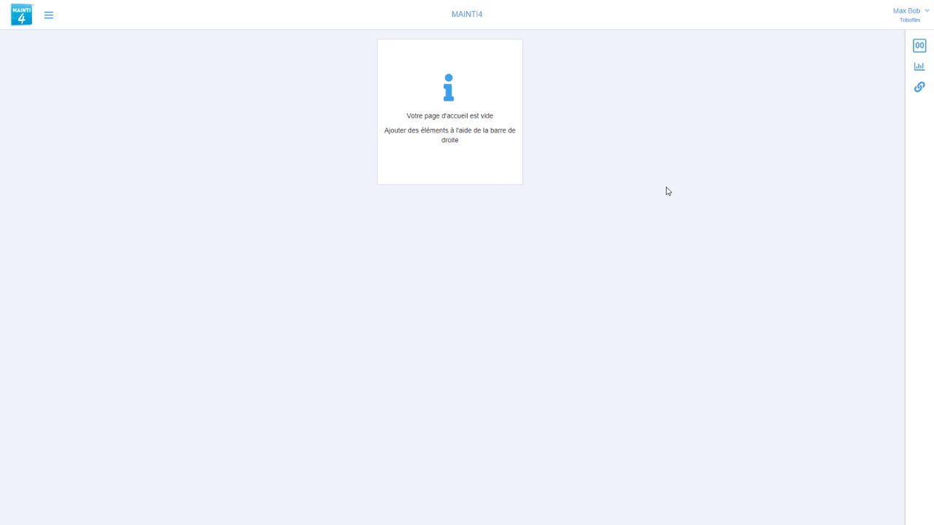
# Step: Open the equipment tree, expand BA - BATIMENT, and select BA-ACC - ACCUEIL
pyautogui.click(48, 17)
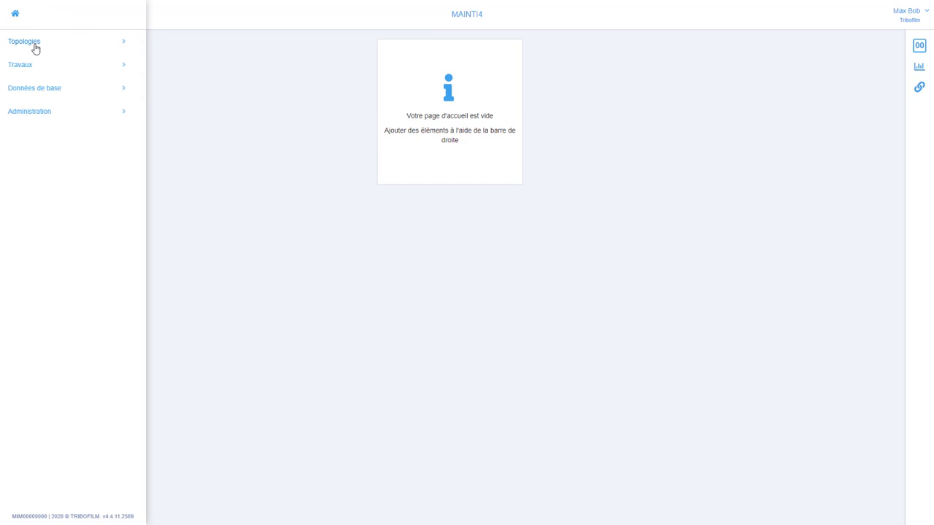
pyautogui.click(35, 42)
pyautogui.click(35, 46)
pyautogui.click(301, 104)
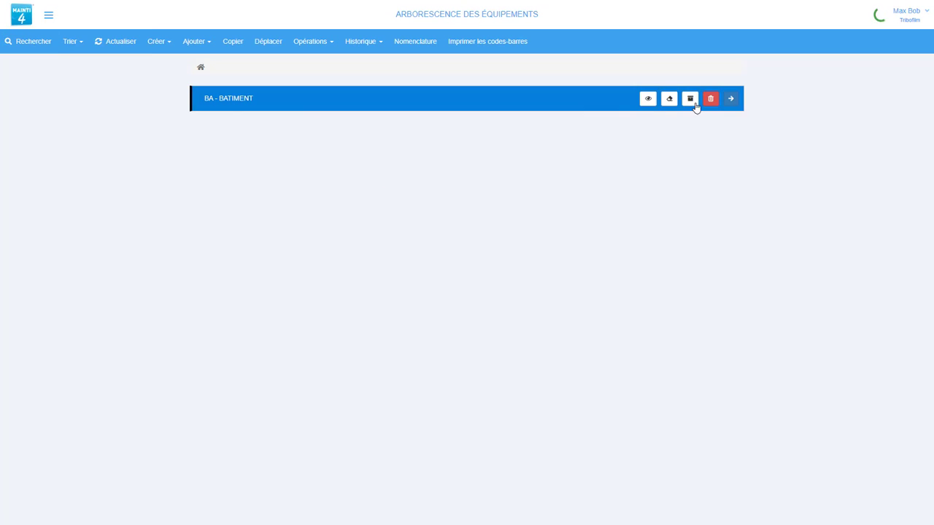
pyautogui.click(731, 101)
pyautogui.click(627, 104)
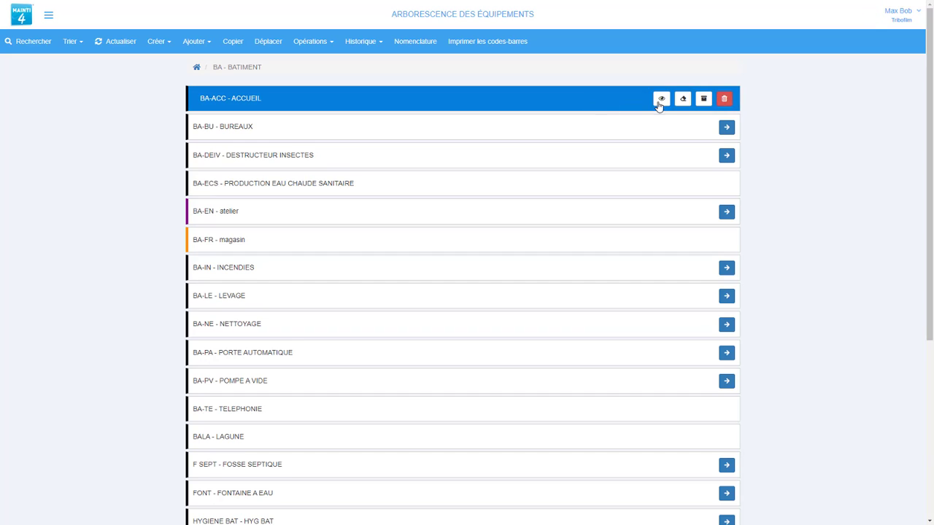
# Step: Open BA-ACC - ACCUEIL for modification, check whether its CONTACT, N° TEL and SURFACE EN M² fields can be edited, and cancel
pyautogui.click(682, 102)
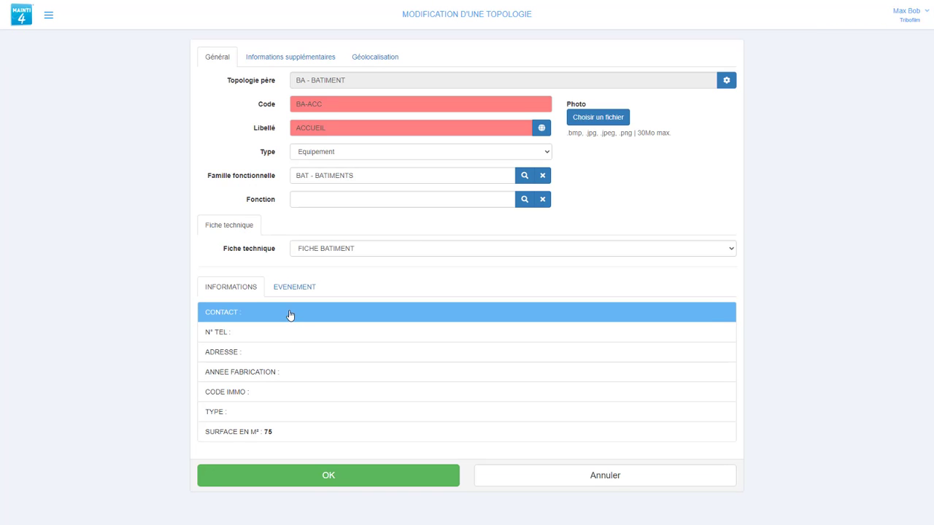
pyautogui.click(292, 316)
pyautogui.click(280, 340)
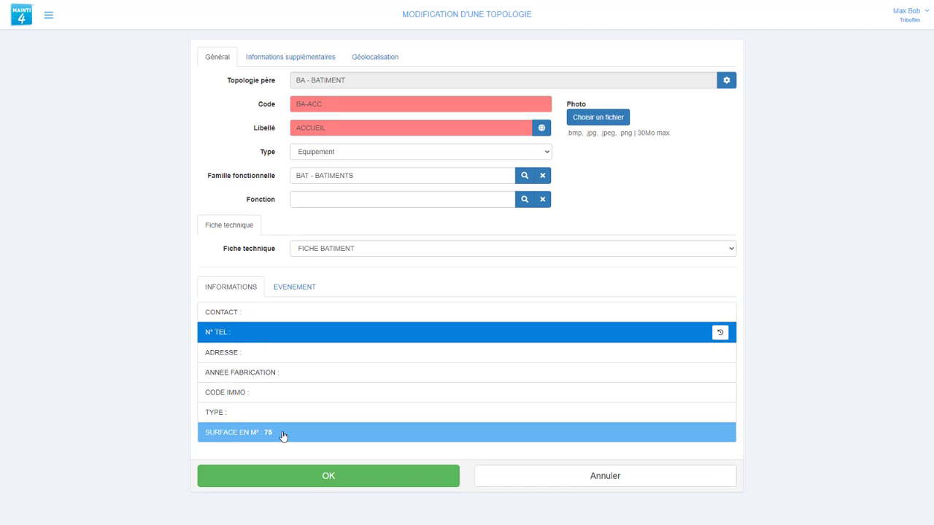
pyautogui.click(284, 437)
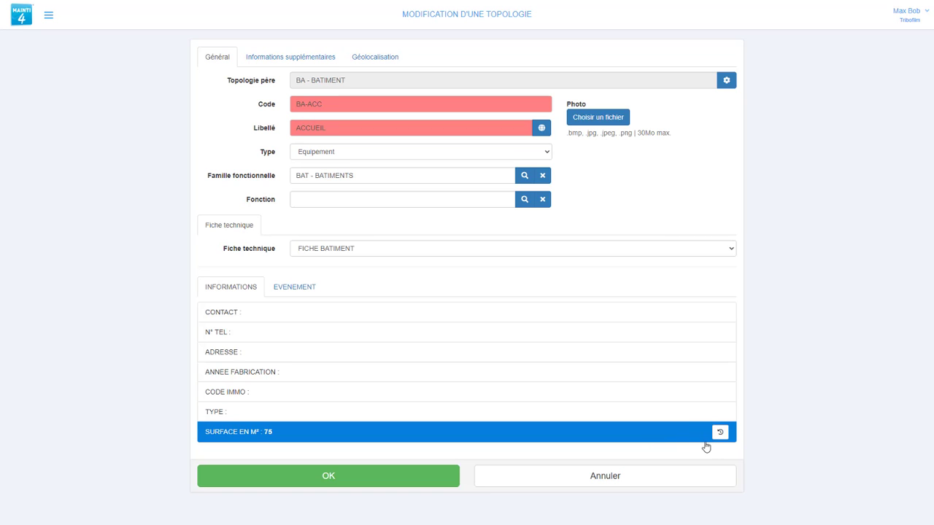
pyautogui.click(624, 481)
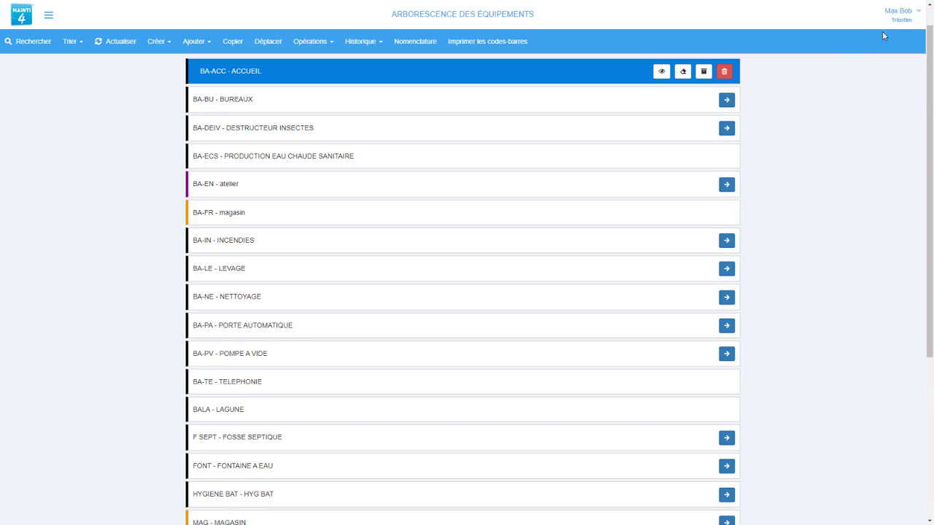
# Step: Log out, sign back in with the administrator identifier, and open the list of users
pyautogui.click(903, 22)
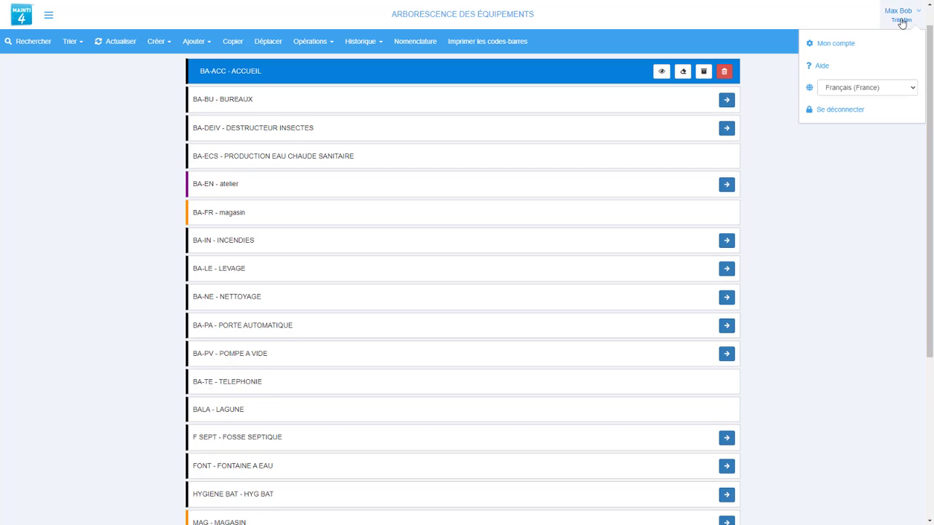
pyautogui.click(839, 109)
pyautogui.write('a')
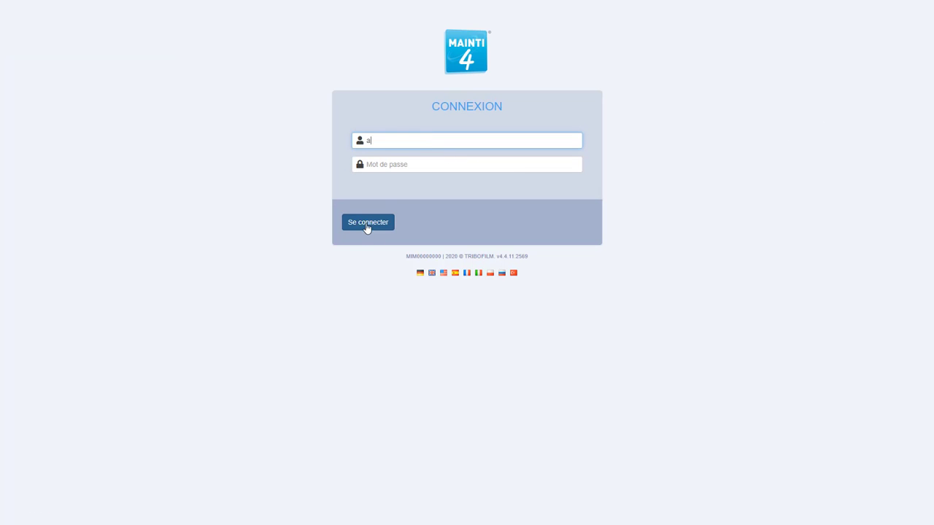
pyautogui.click(367, 226)
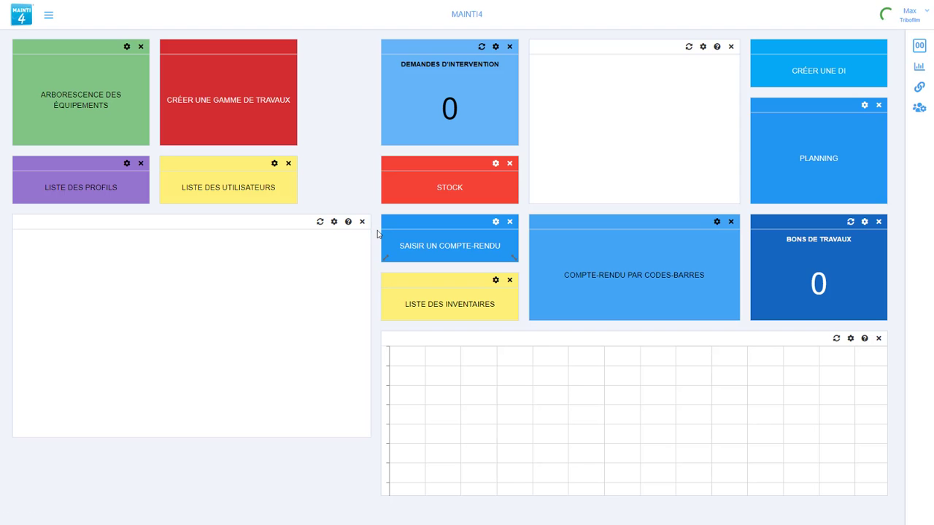
pyautogui.click(271, 192)
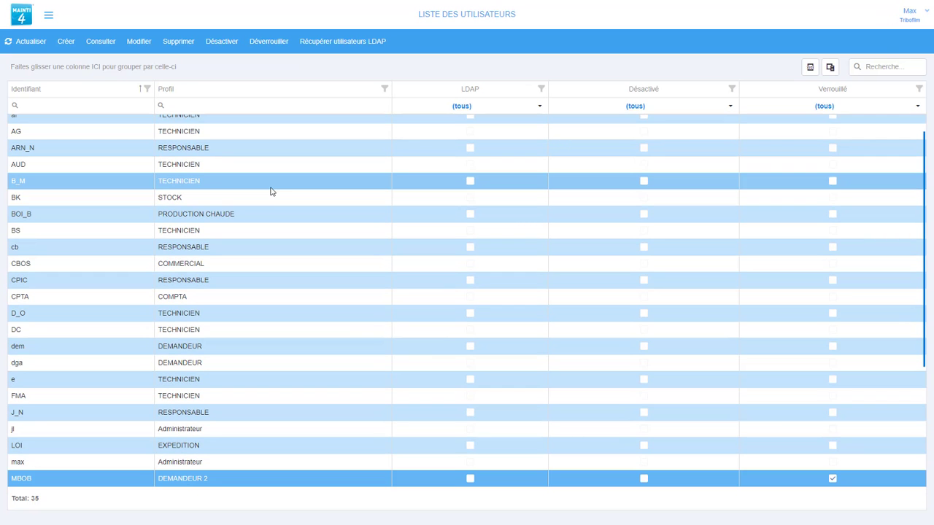
# Step: Request deletion of the Administrateur user "a" and decline the confirmation
pyautogui.scroll(1, 267, 196)
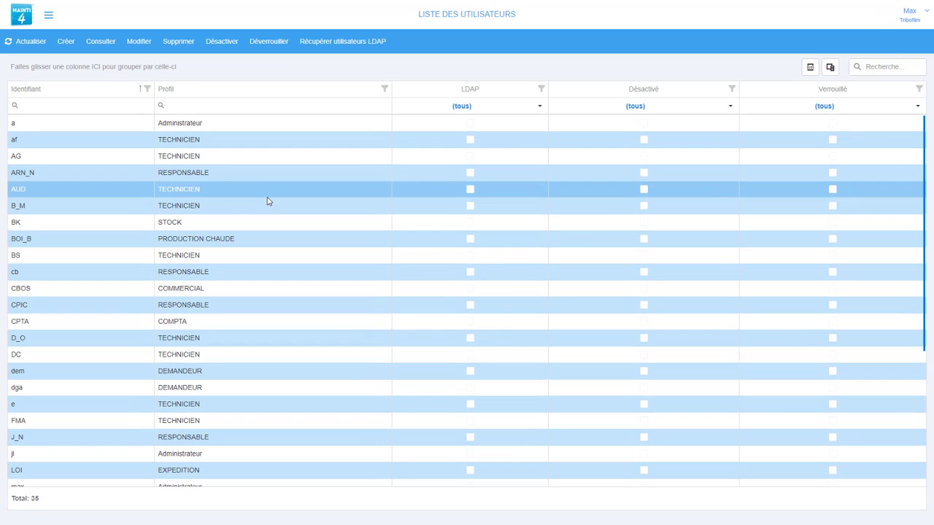
pyautogui.click(213, 128)
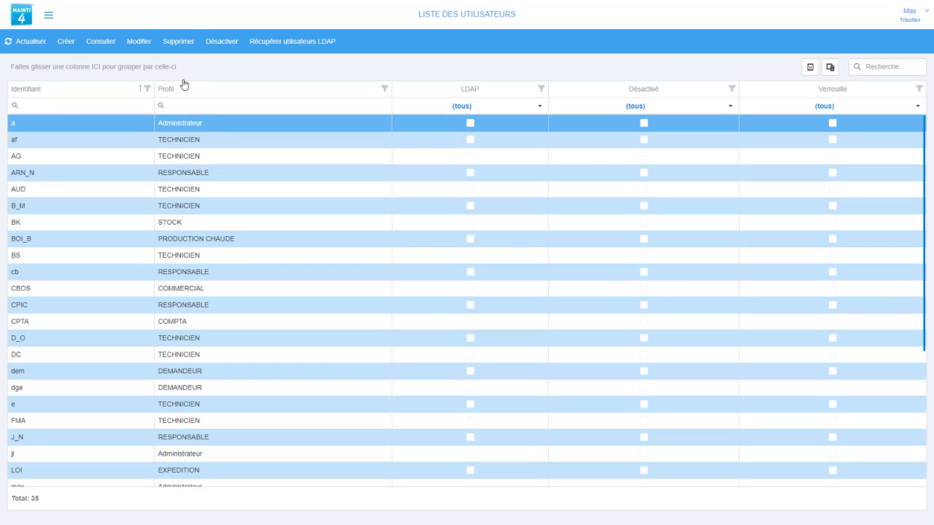
pyautogui.click(178, 43)
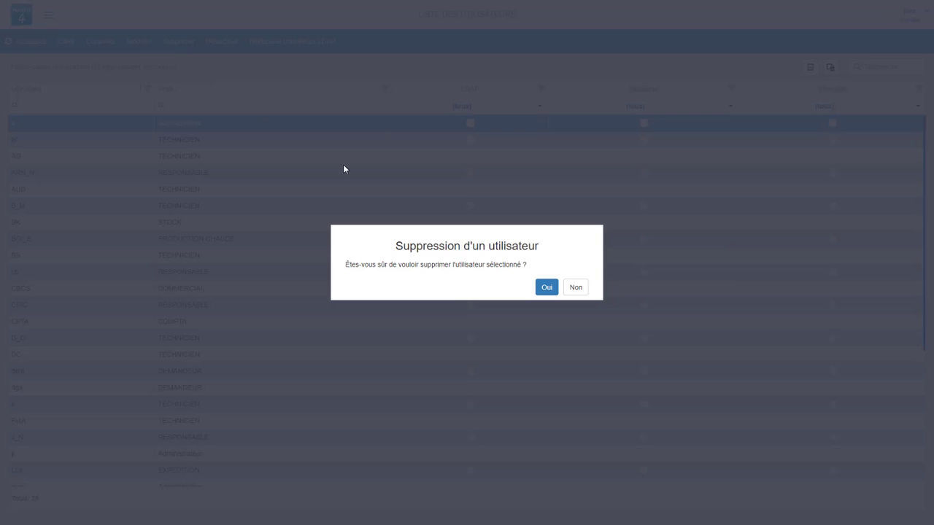
pyautogui.click(575, 288)
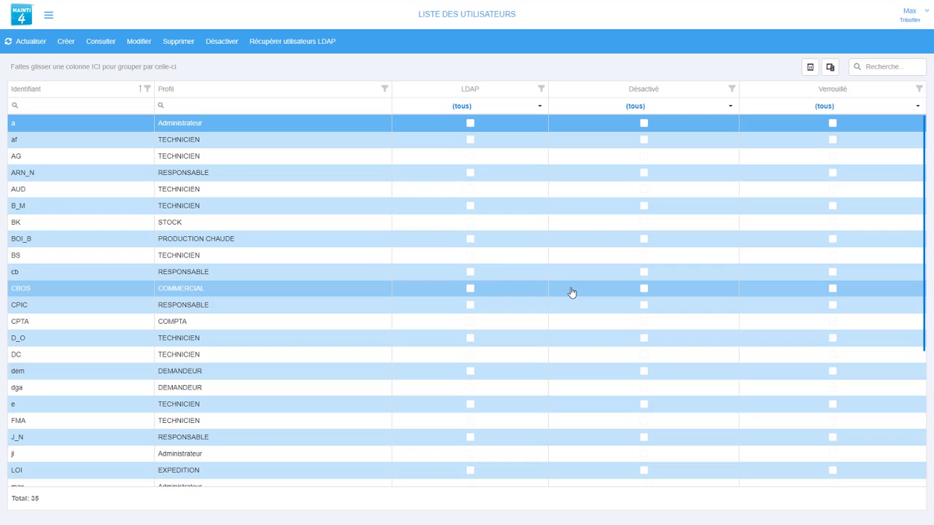
# Step: Deactivate the TECHNICIEN user "af" and reactivate the same account
pyautogui.click(194, 140)
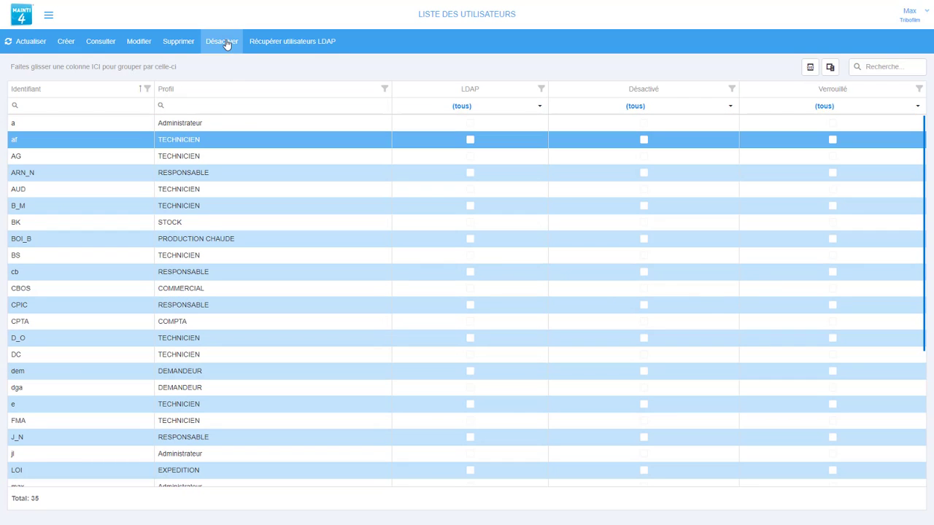
pyautogui.click(224, 42)
pyautogui.click(540, 289)
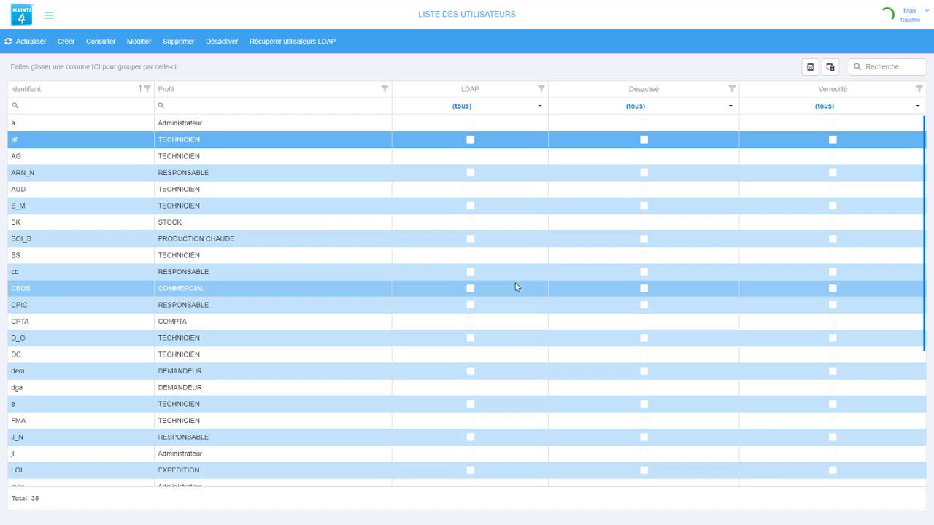
pyautogui.click(131, 159)
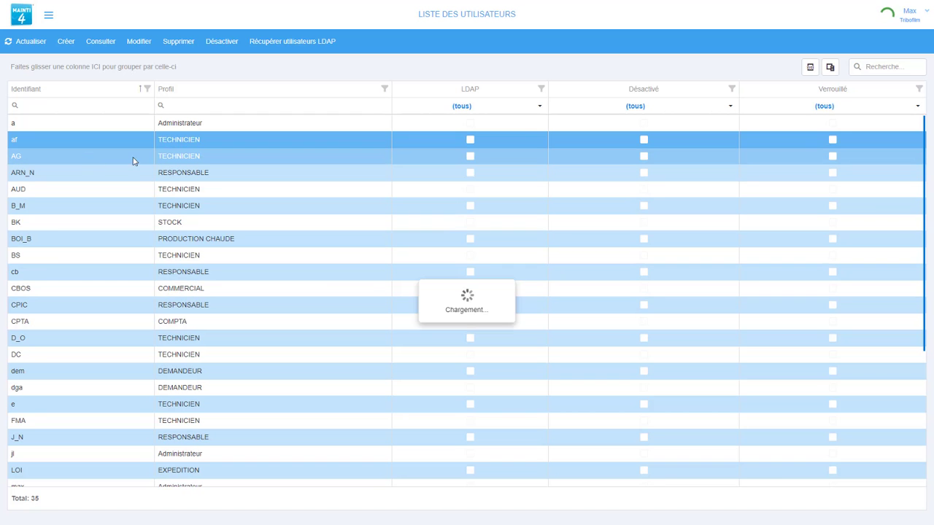
pyautogui.click(195, 146)
pyautogui.click(216, 42)
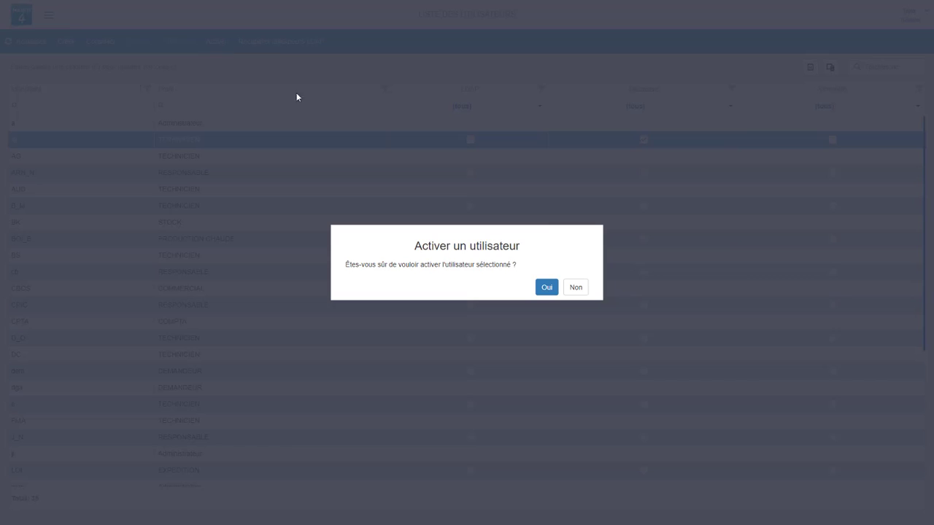
pyautogui.click(548, 292)
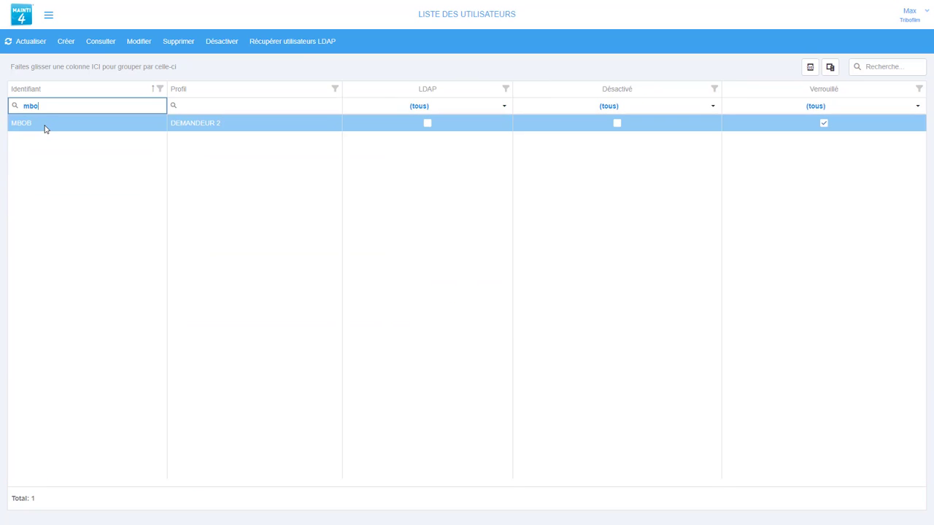
# Step: Unlock the account of the user assigned the DEMANDEUR 2 profile and return to the home page
pyautogui.click(45, 129)
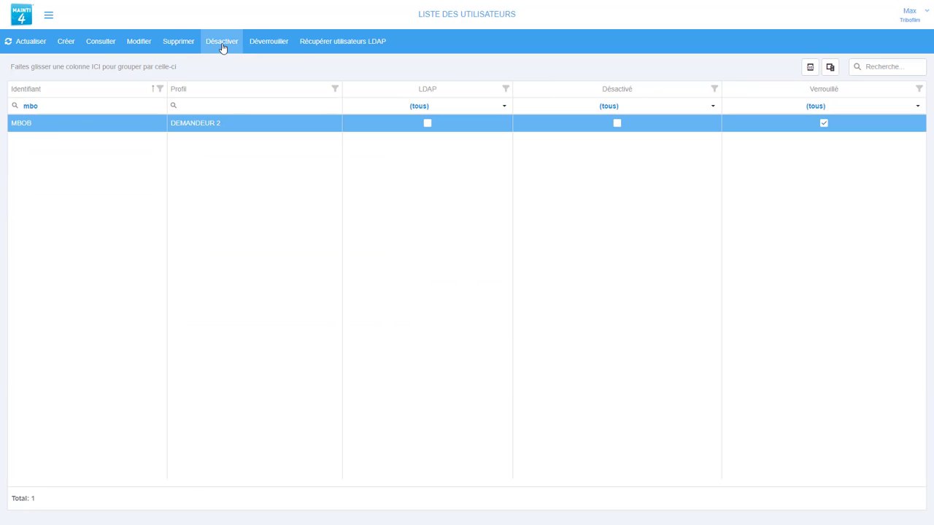
pyautogui.click(267, 42)
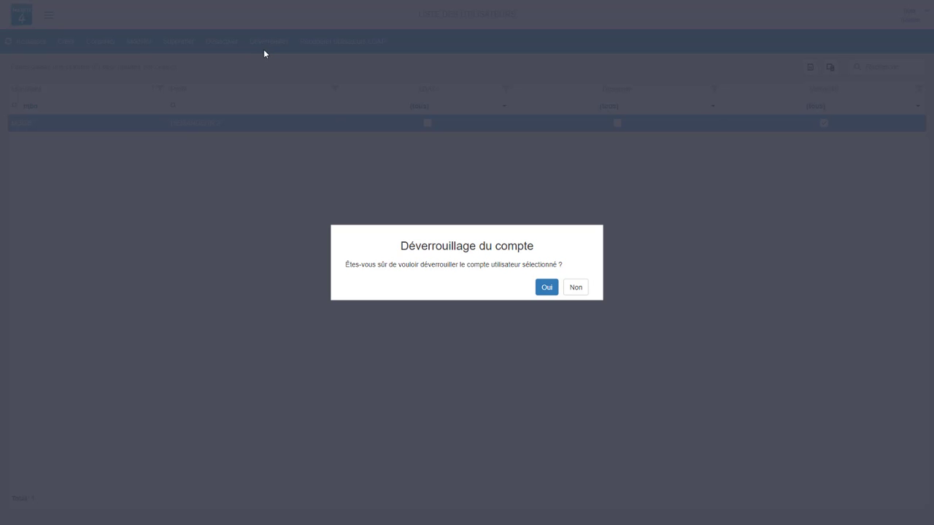
pyautogui.click(548, 287)
pyautogui.click(50, 105)
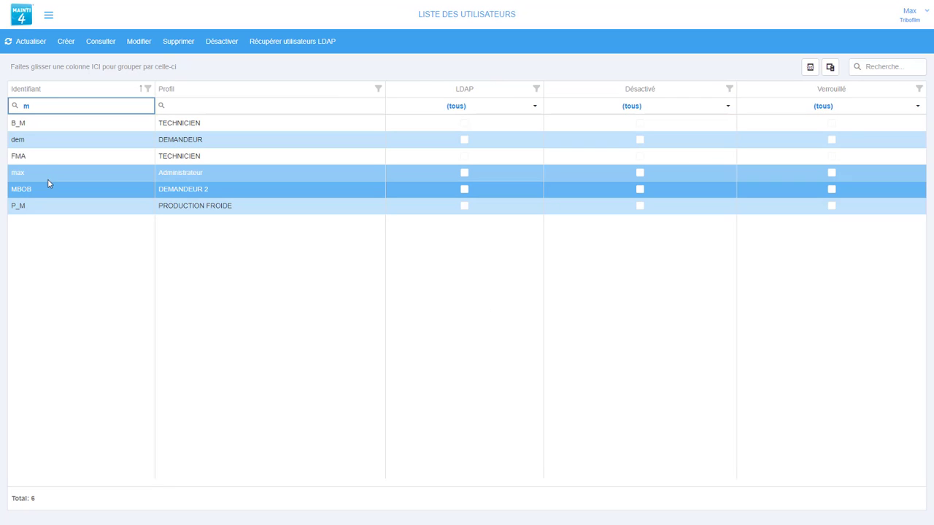
pyautogui.click(29, 16)
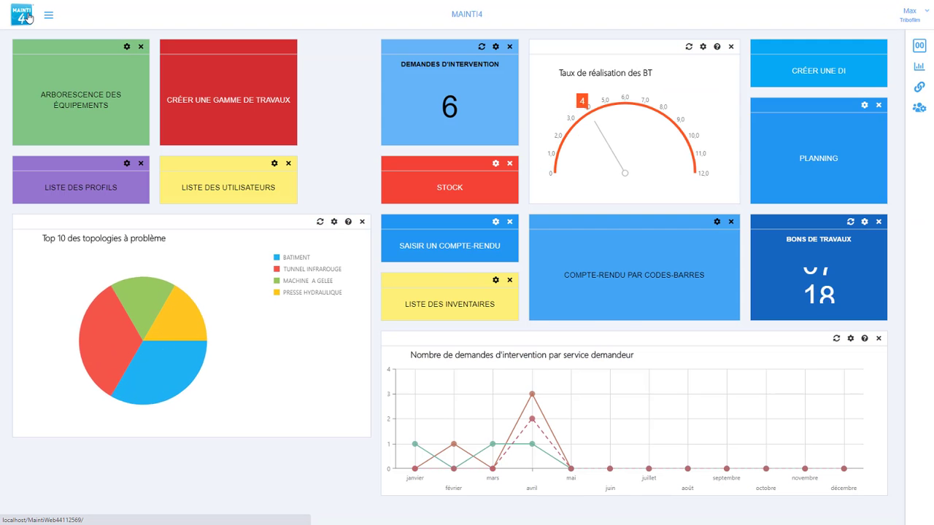